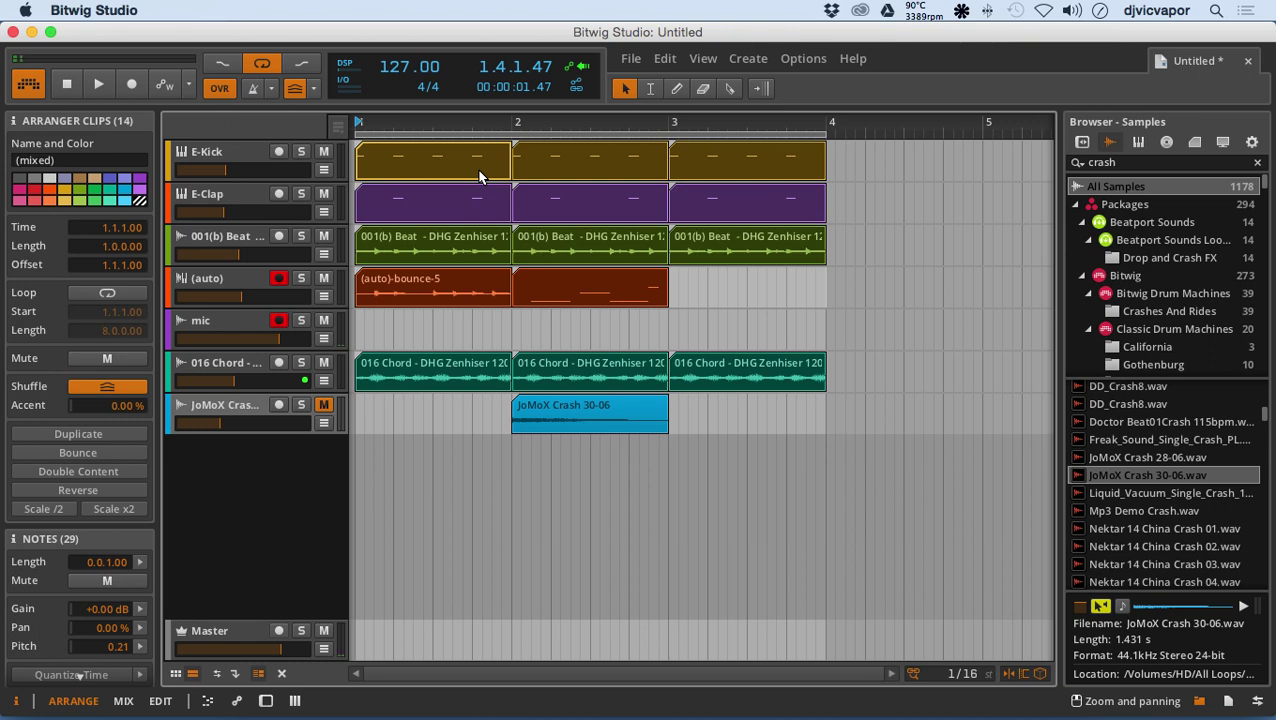
- Duplicate the selected three bars of clips three times and extend the loop region to 12 bars
key("ctrl+d")
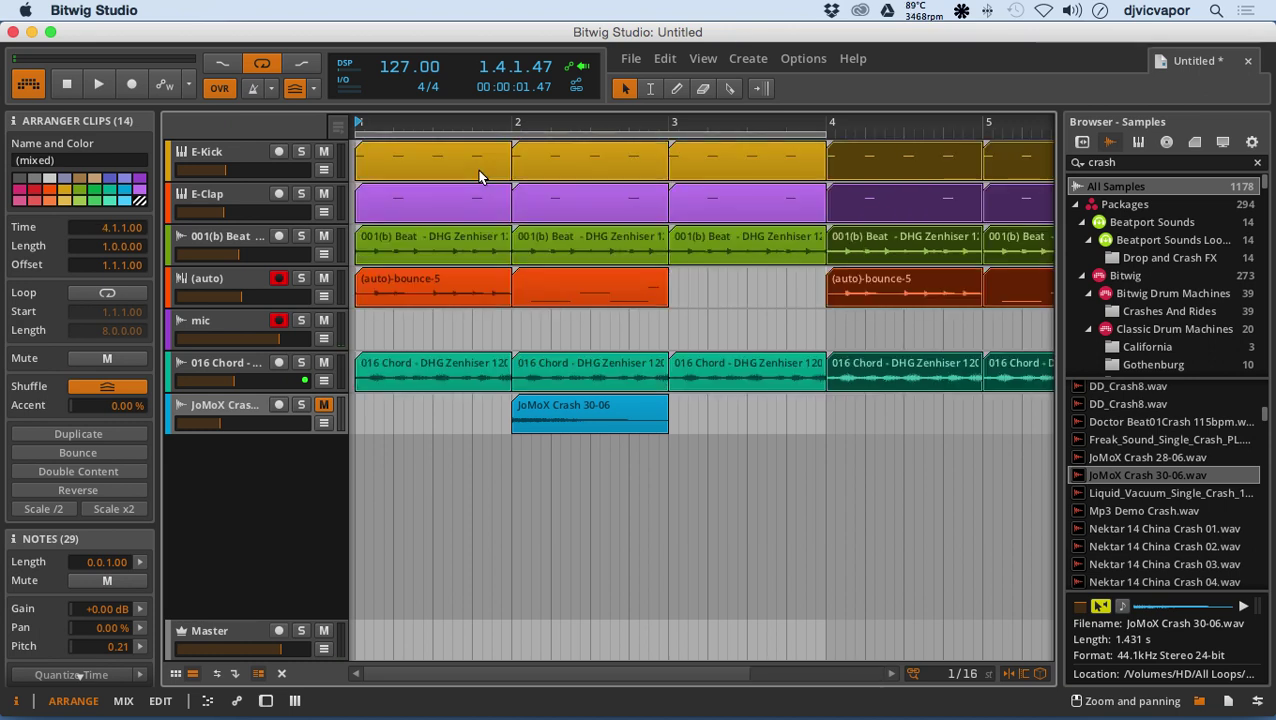
key("ctrl+d")
key("ctrl+d")
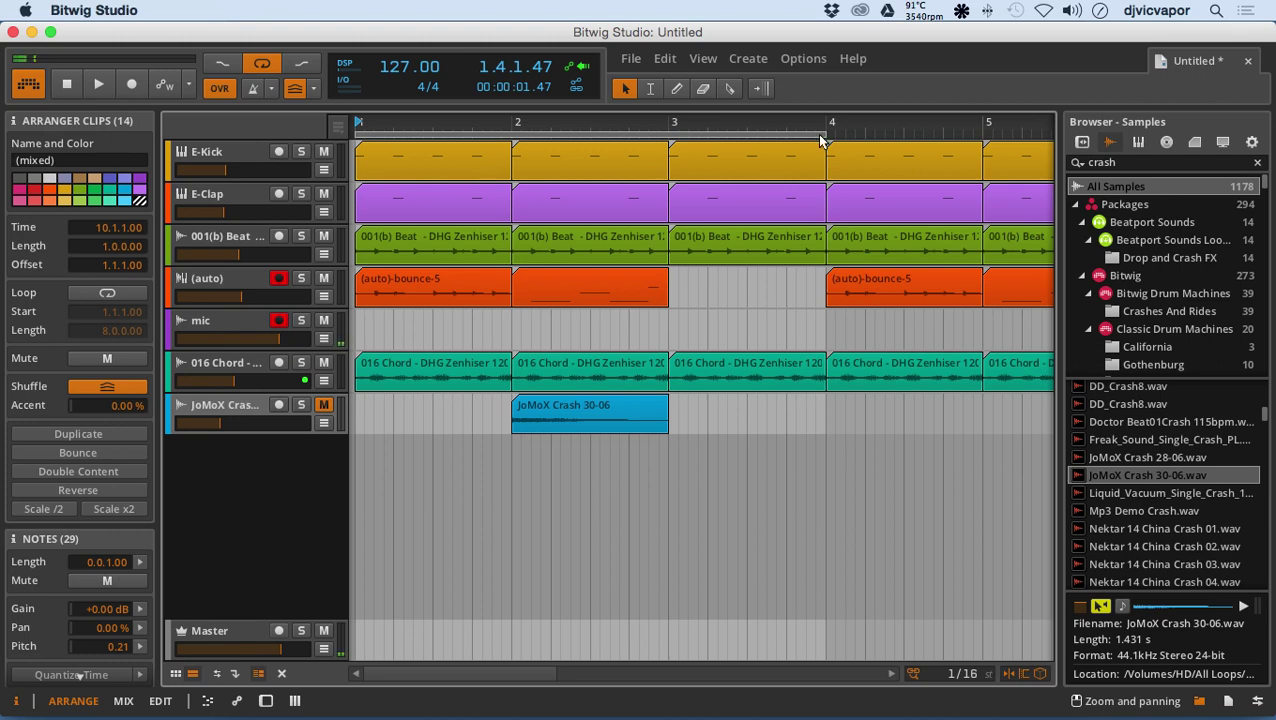
left_click_drag(819, 140, 819, 40)
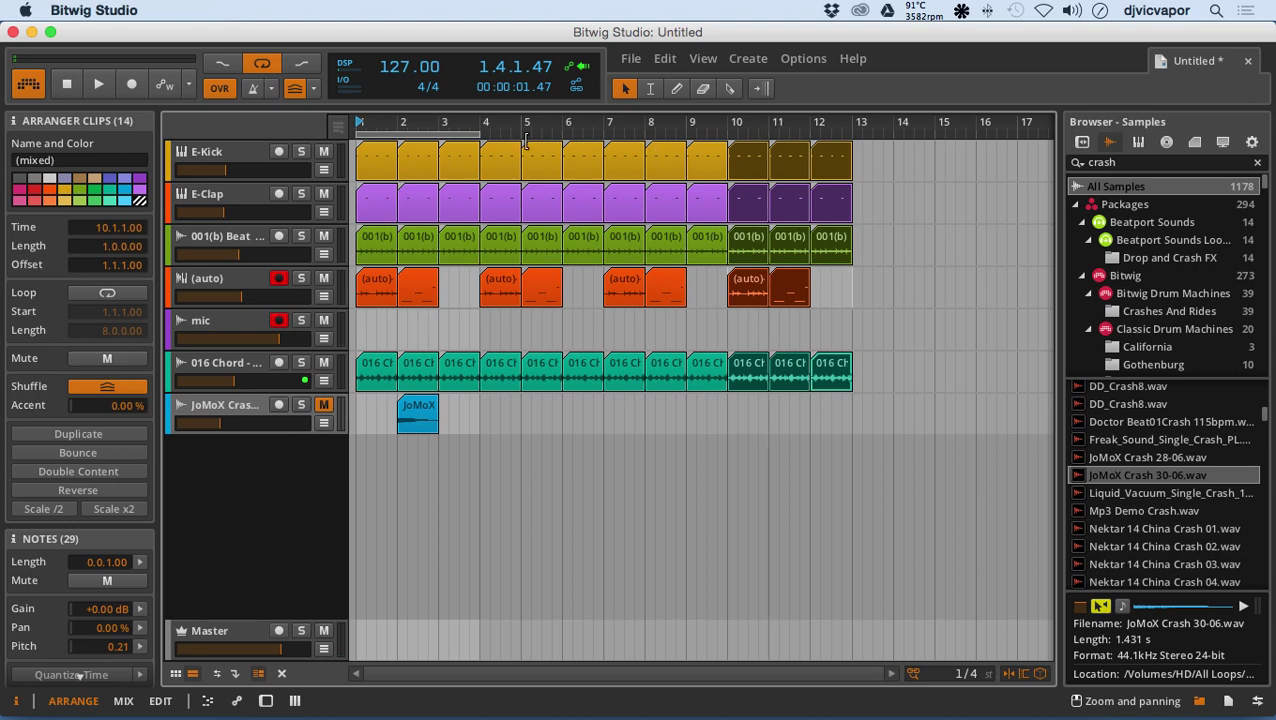
left_click_drag(477, 134, 852, 137)
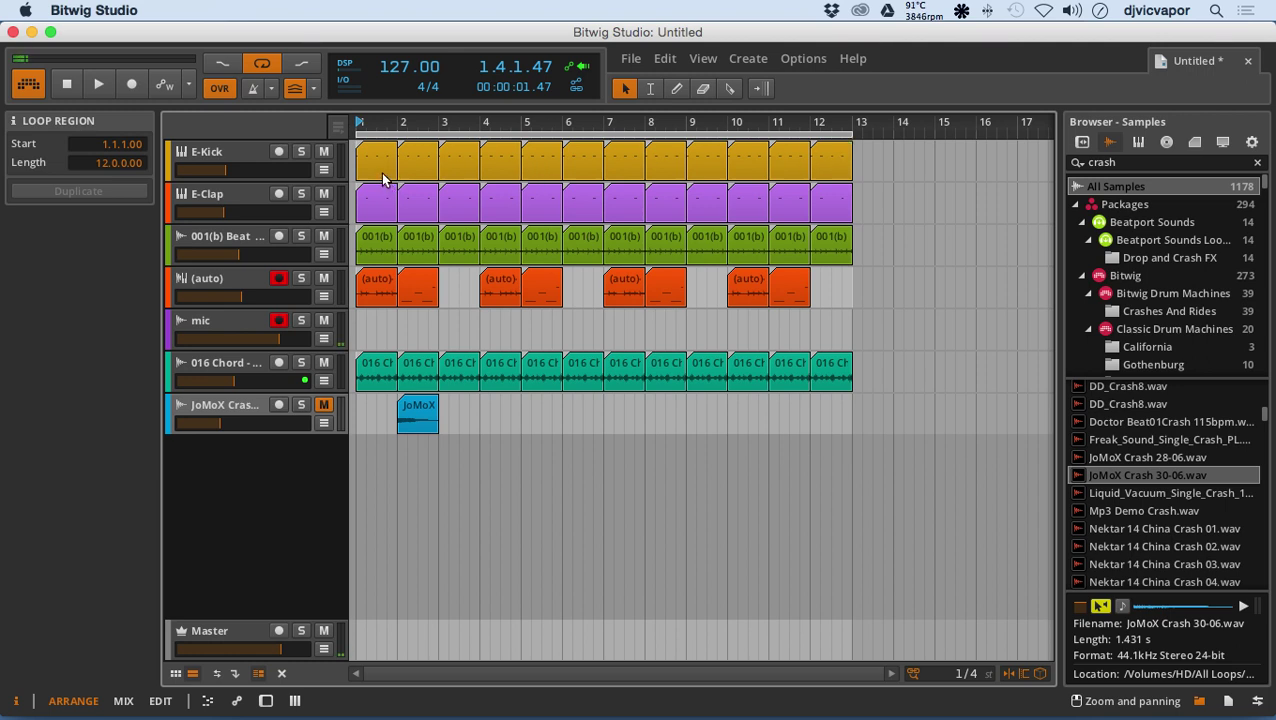
- Delete the first-bar clips from the 001(b) Beat and (auto) tracks
left_click(377, 237)
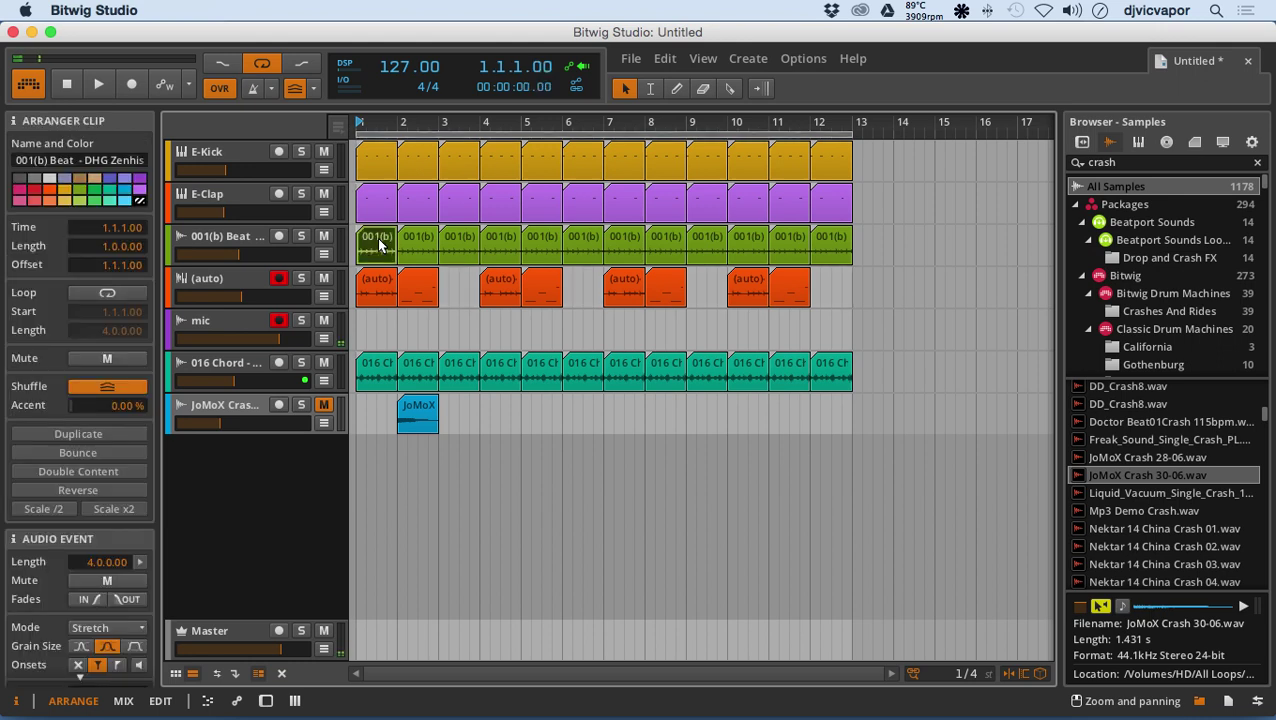
key("Delete")
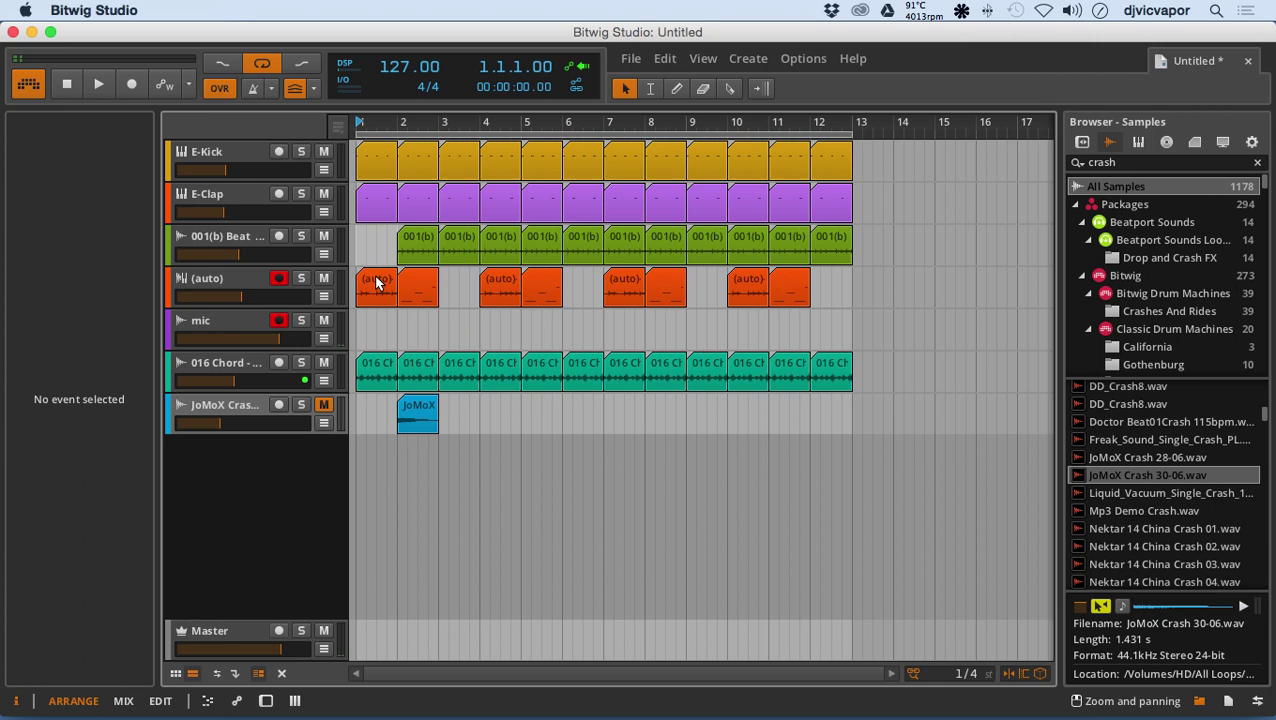
left_click(376, 283)
key("Delete")
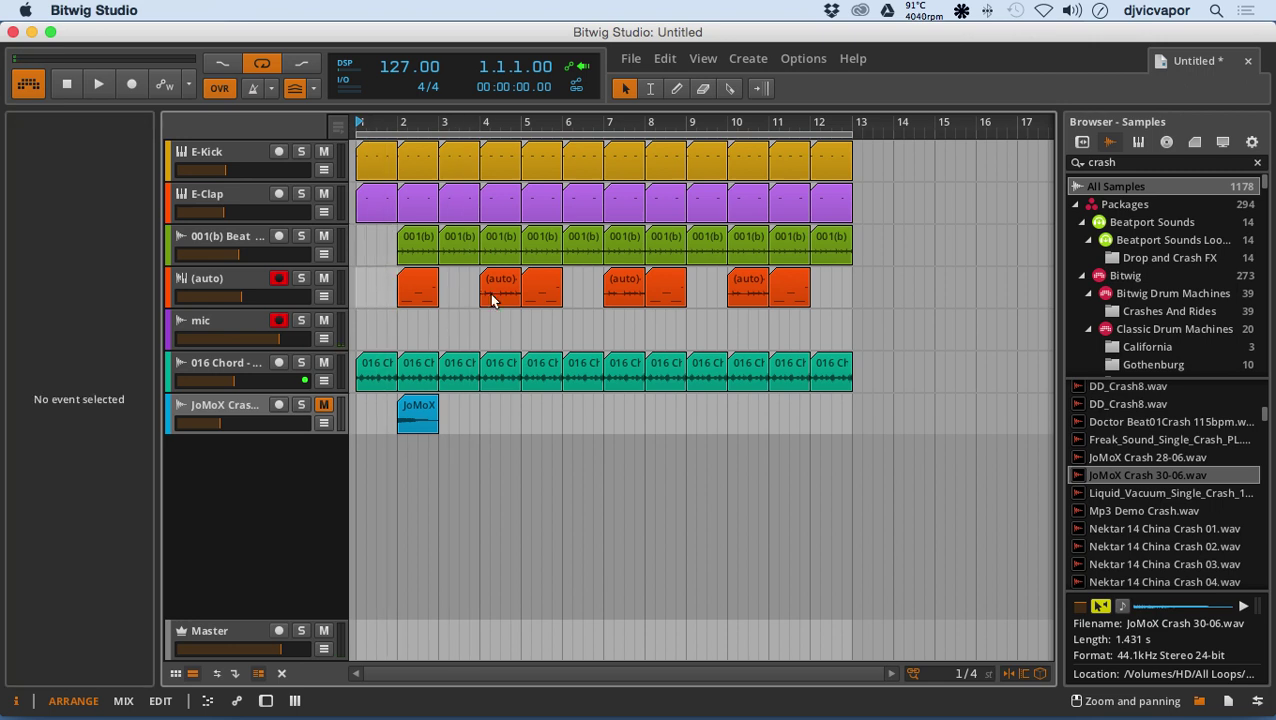
- Move the (auto) note clip from bar 5 to bar 3 and duplicate it repeatedly through bar 12
left_click_drag(535, 300, 458, 300)
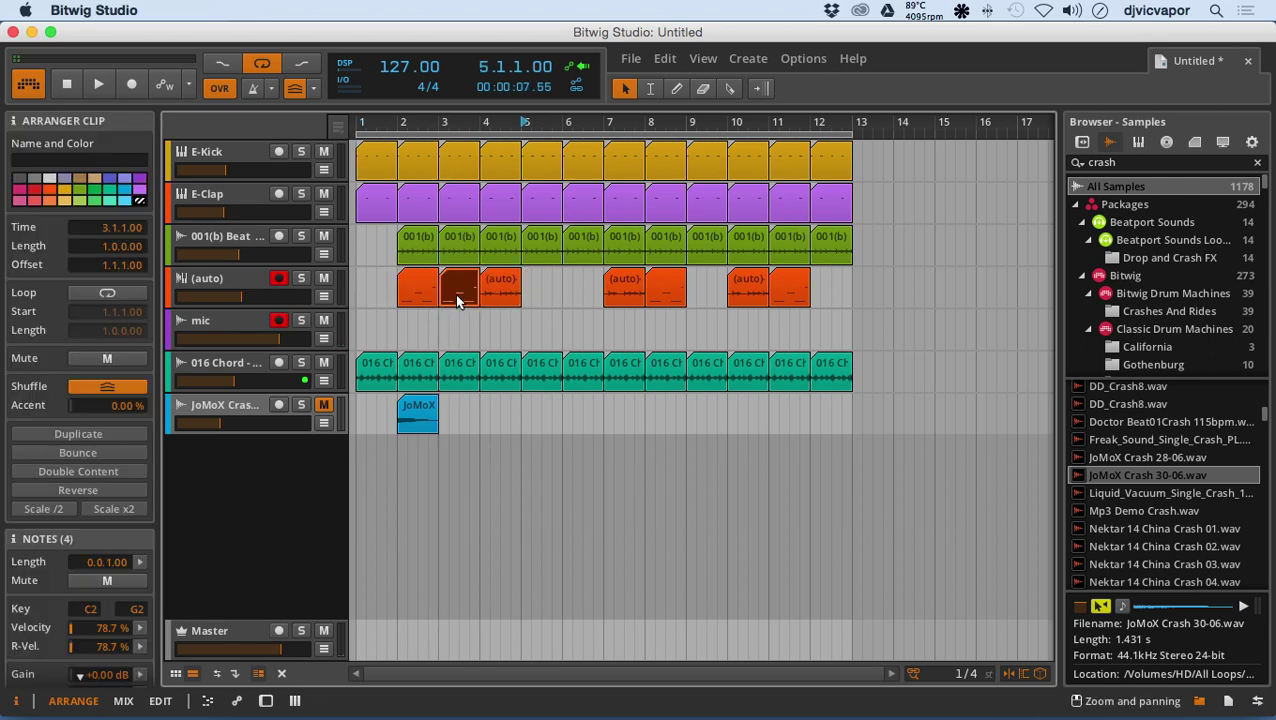
key("super+d")
key("super+d")
key("super+d")
key("super+d")
key("super+d")
key("super+d")
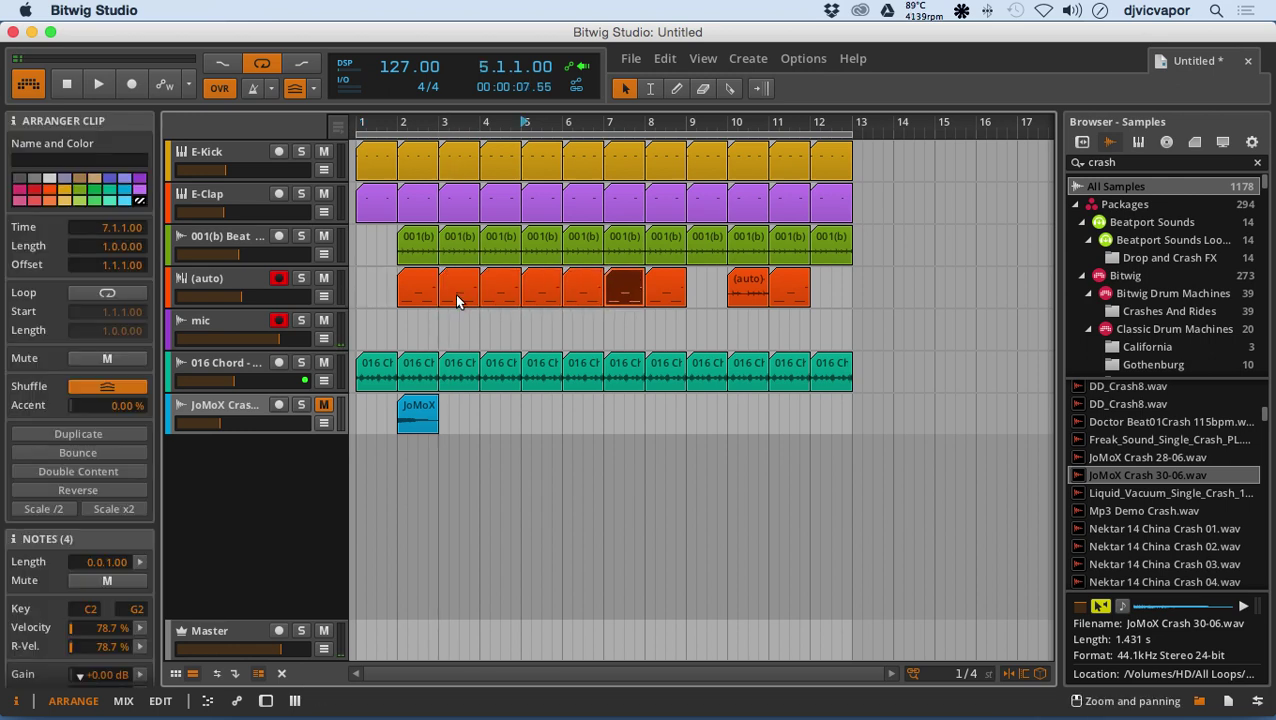
key("super+d")
key("super+d")
key("super+d")
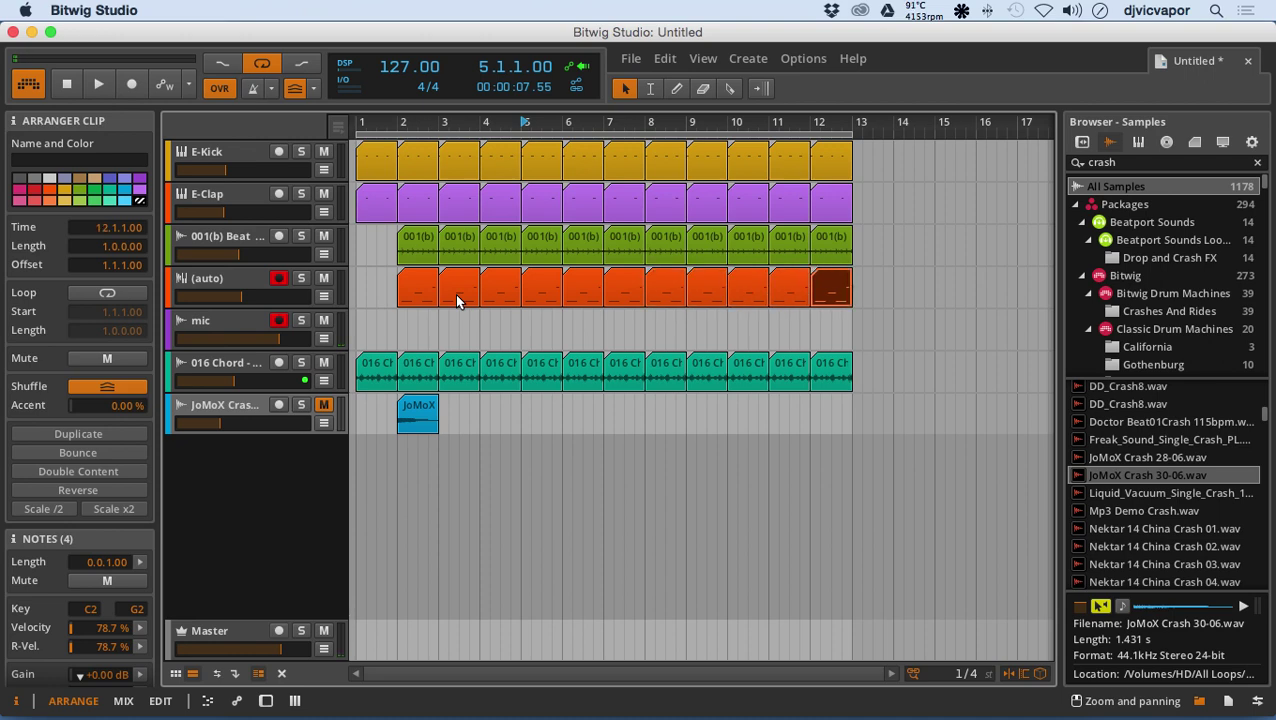
- Delete the (auto) track's clips in bars 2 and 3
left_click(446, 291)
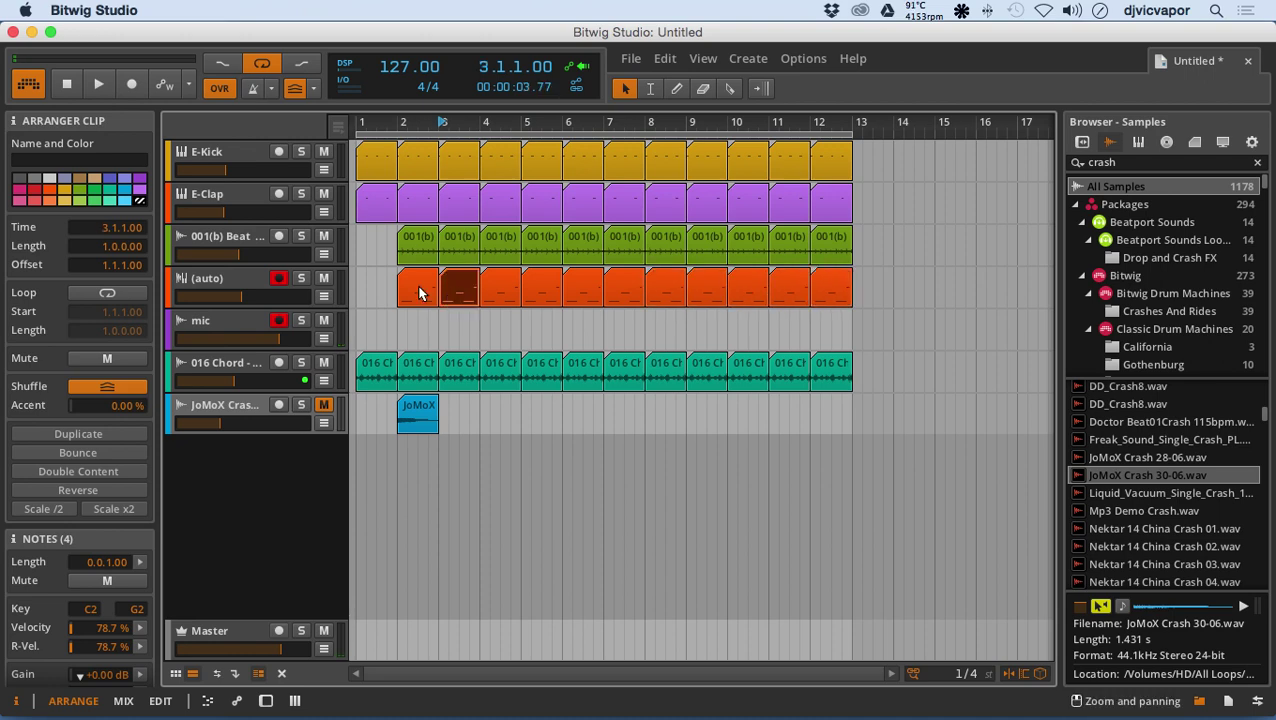
key("Delete")
left_click(419, 292)
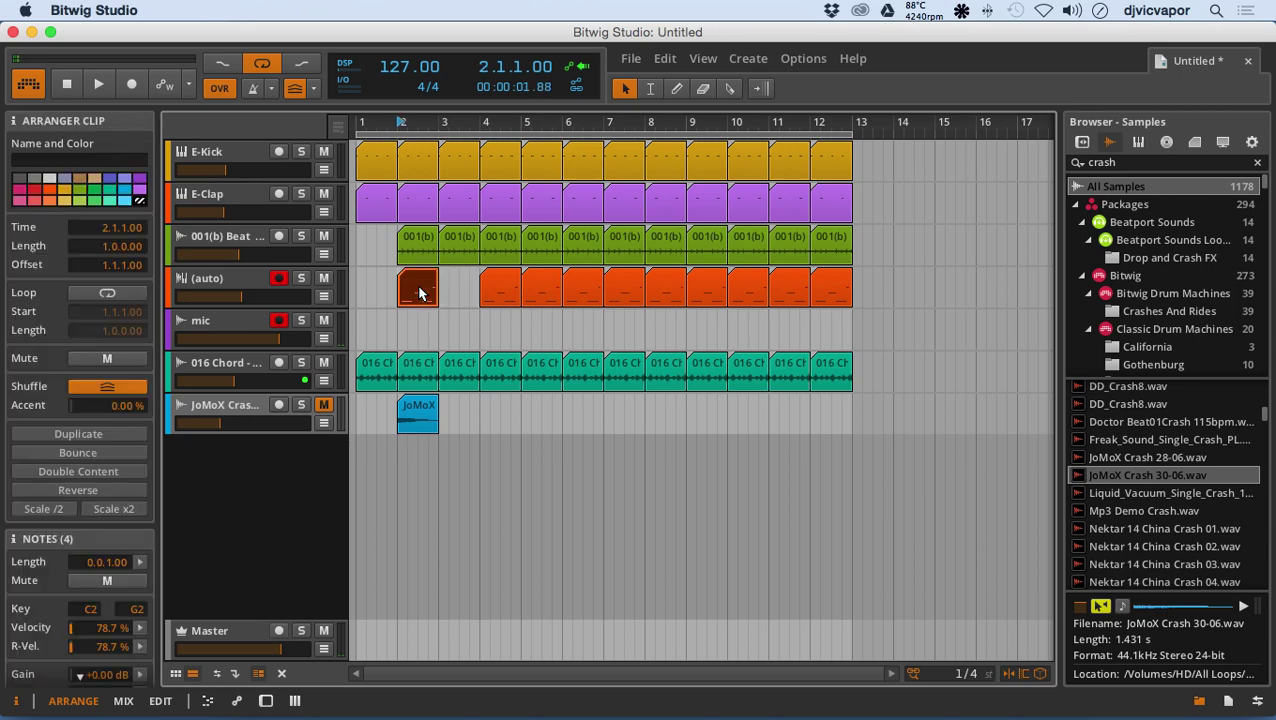
key("Delete")
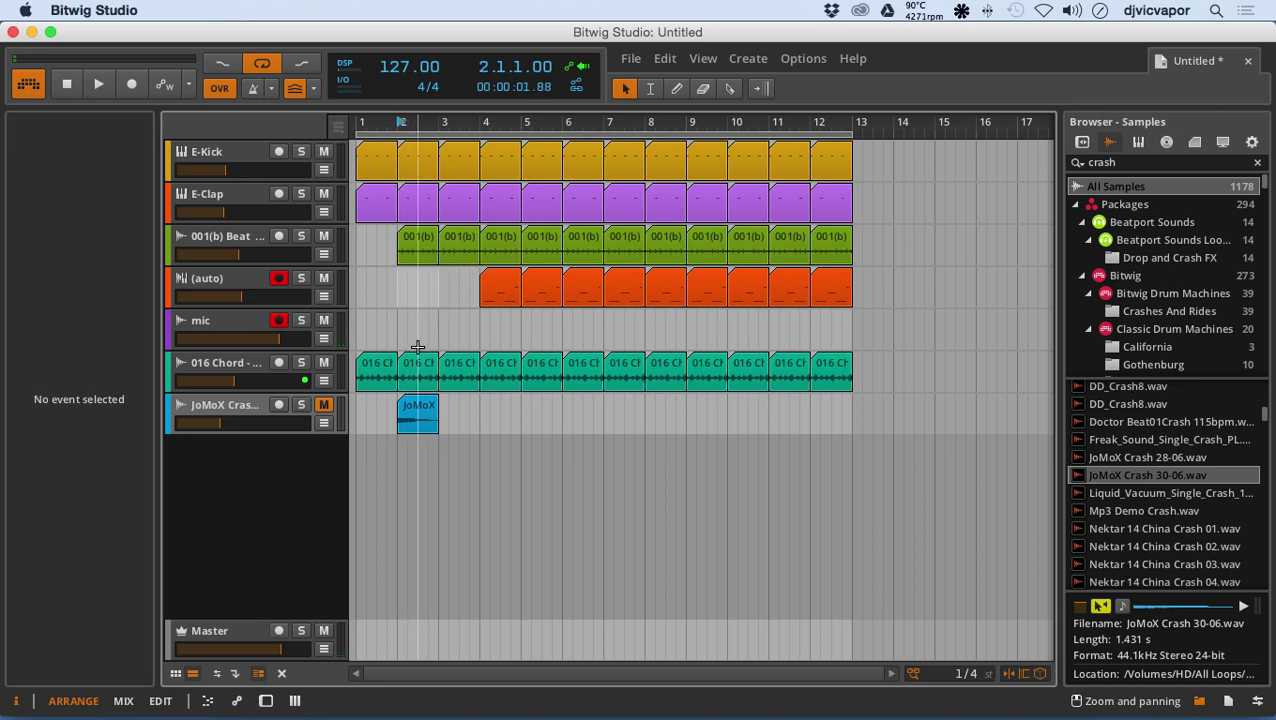
- Delete the 016 Chord track's clips in bars 1, 2 and 3
left_click(376, 386)
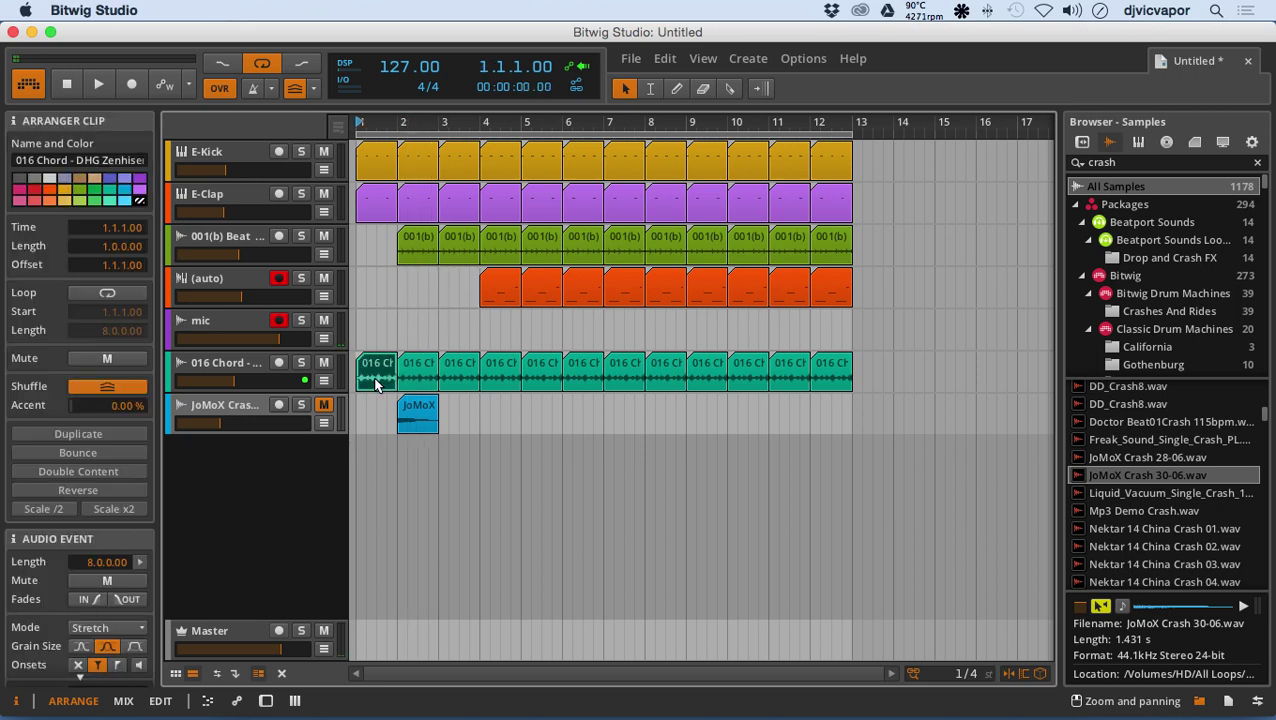
key("Delete")
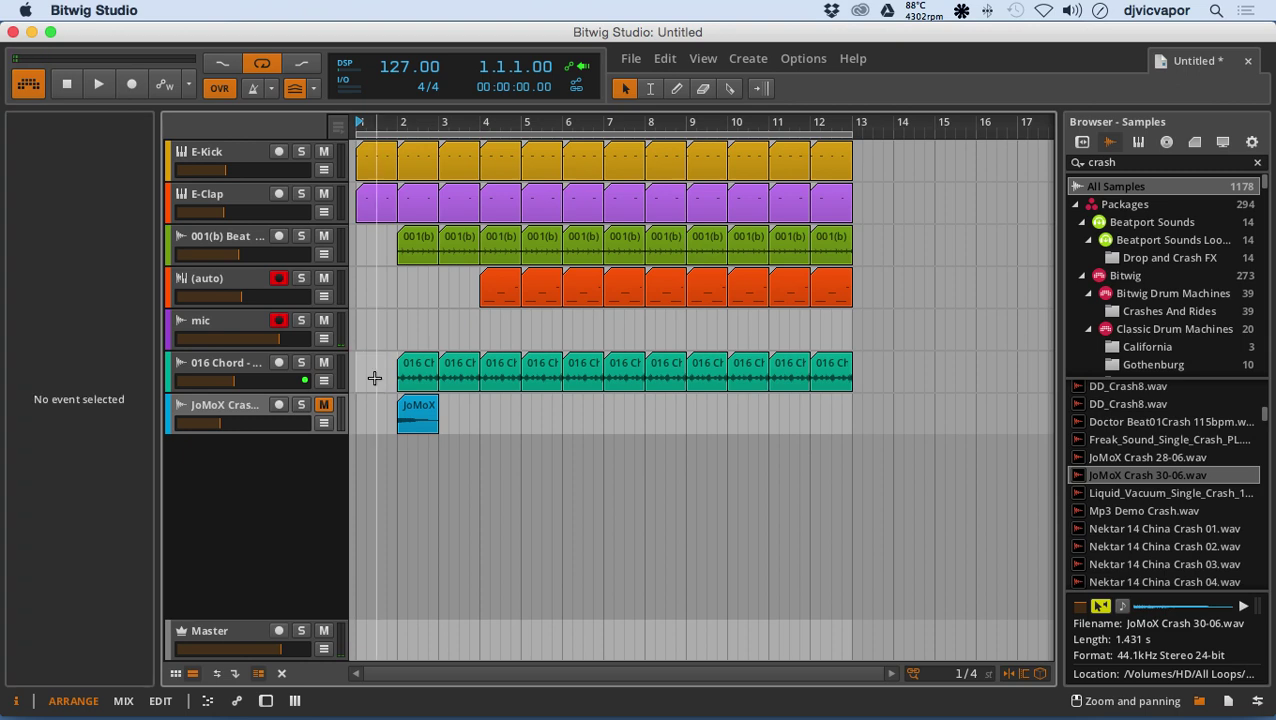
left_click(459, 377)
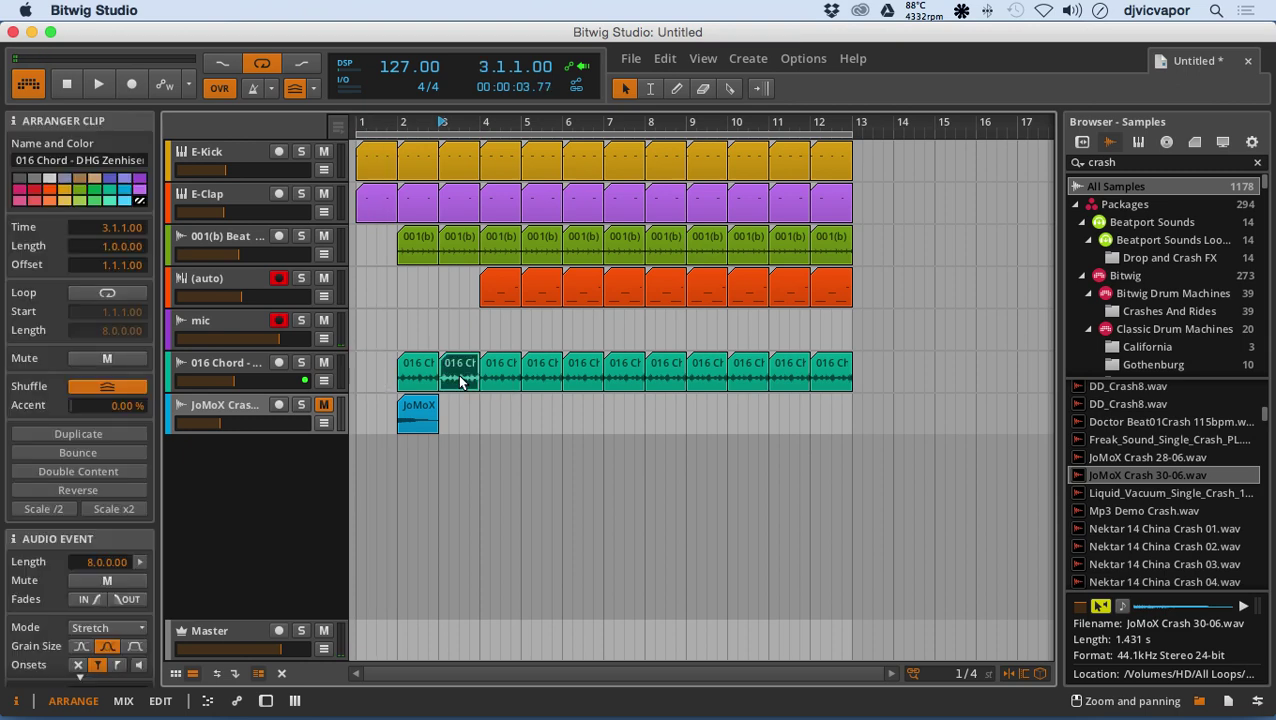
key("Delete")
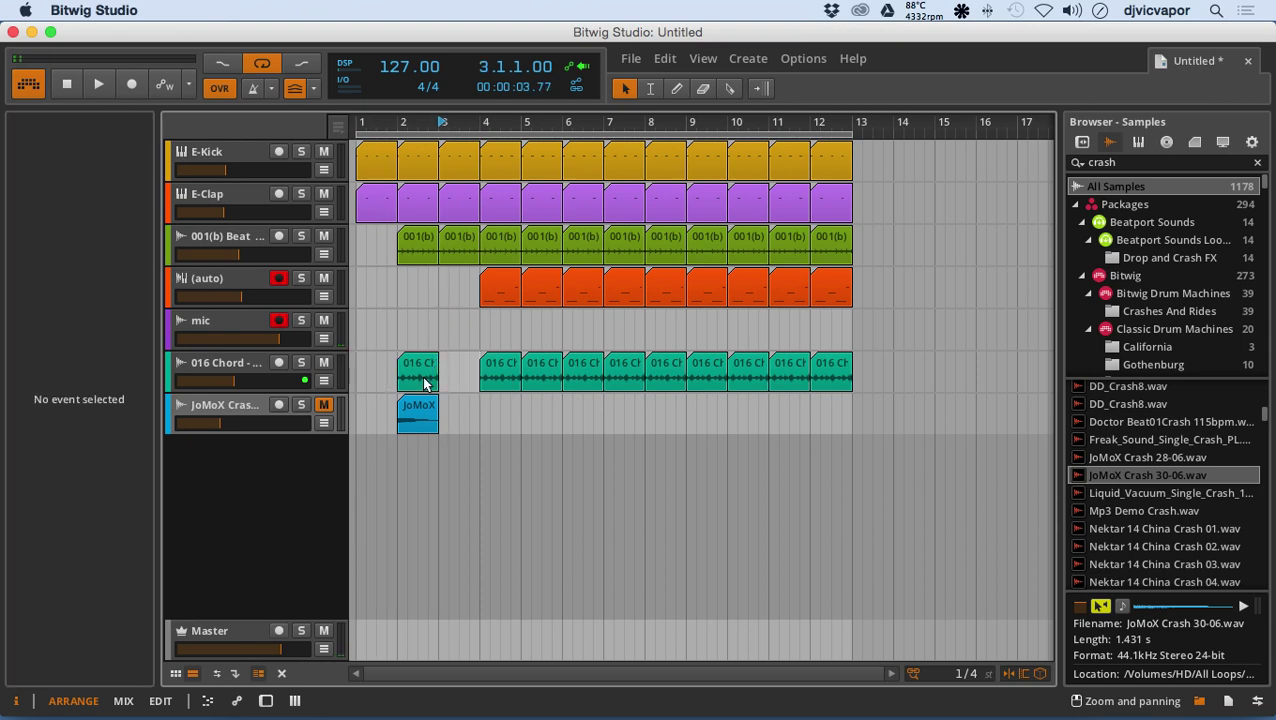
left_click(425, 380)
key("Delete")
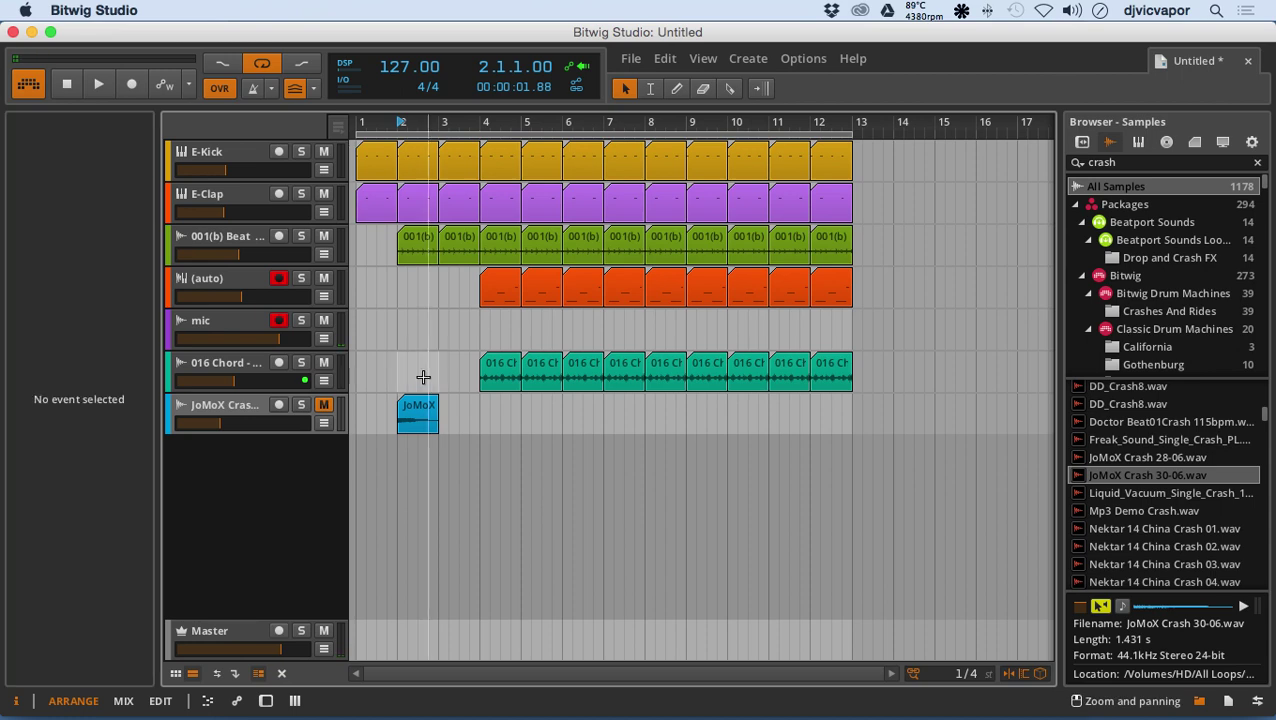
- Start playback and copy the JoMoX Crash 30-06 clip from bar 2 to bars 4 and 8
left_click(102, 81)
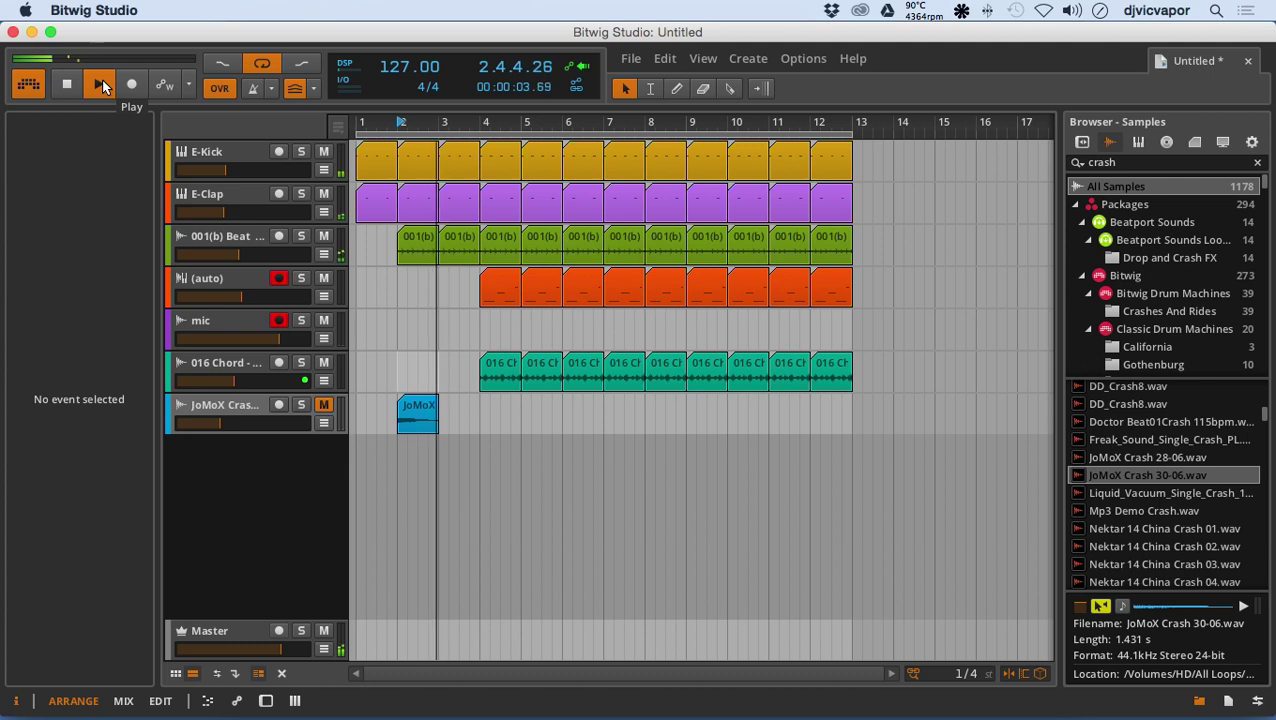
left_click(431, 418)
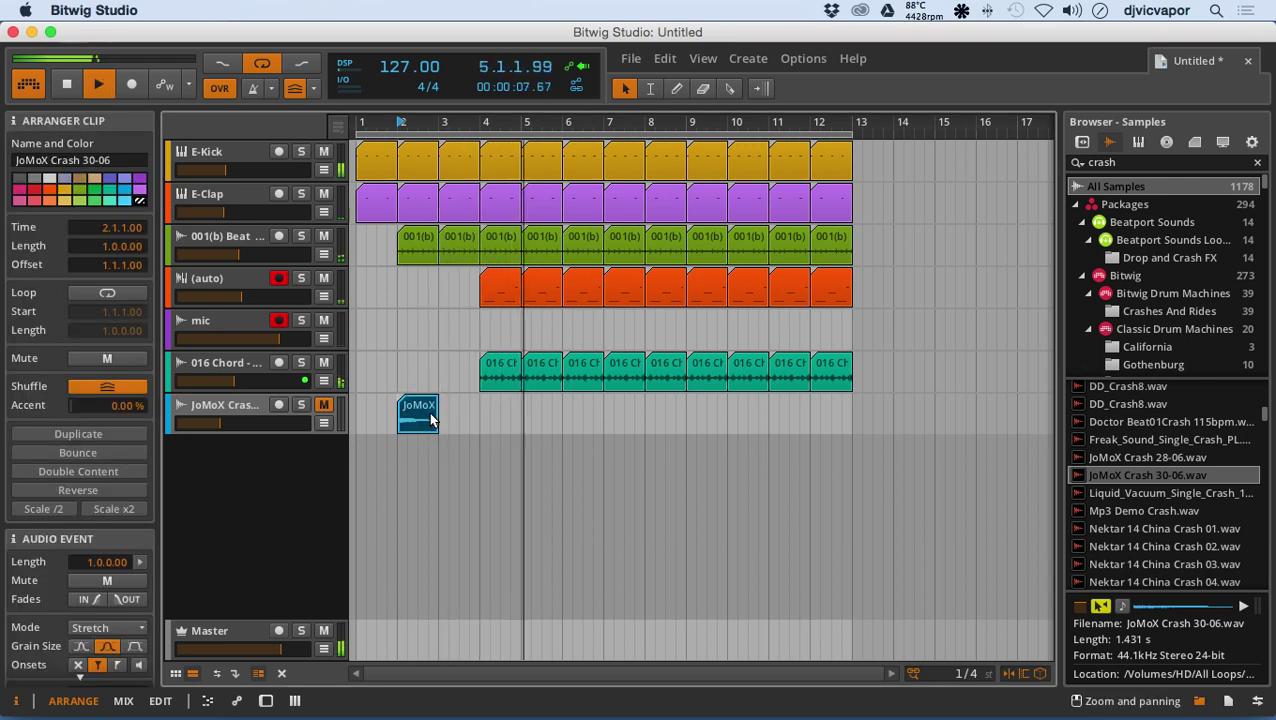
left_click_drag(431, 418, 676, 423)
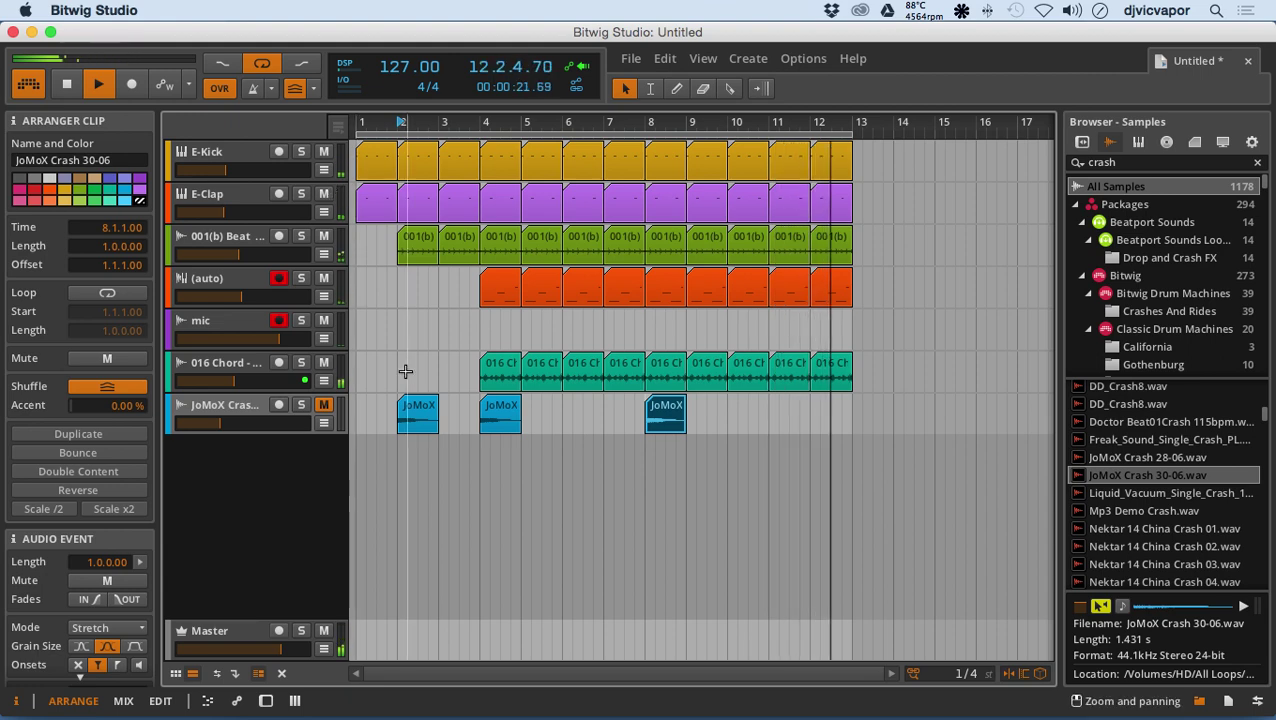
- Delete the 001(b) Beat clip in bar 2 and unmute the JoMoX Crash track, ending with playback stopped
left_click(411, 255)
key("Delete")
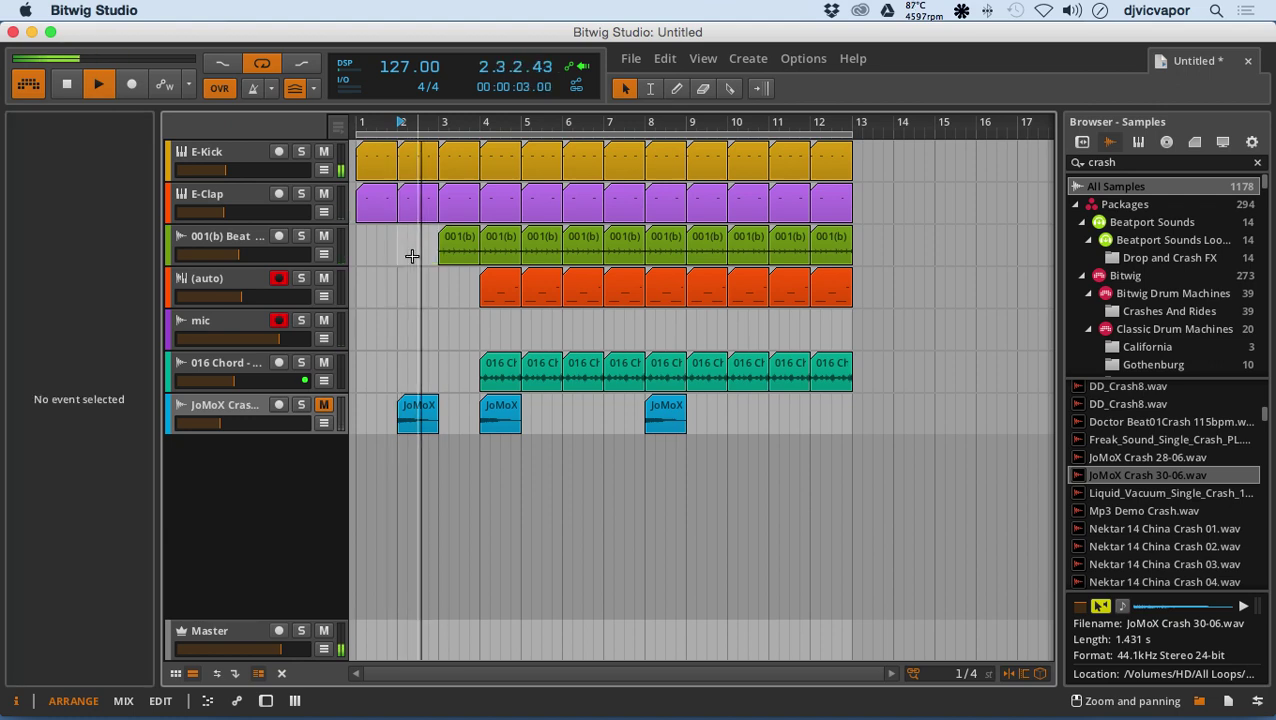
left_click(324, 405)
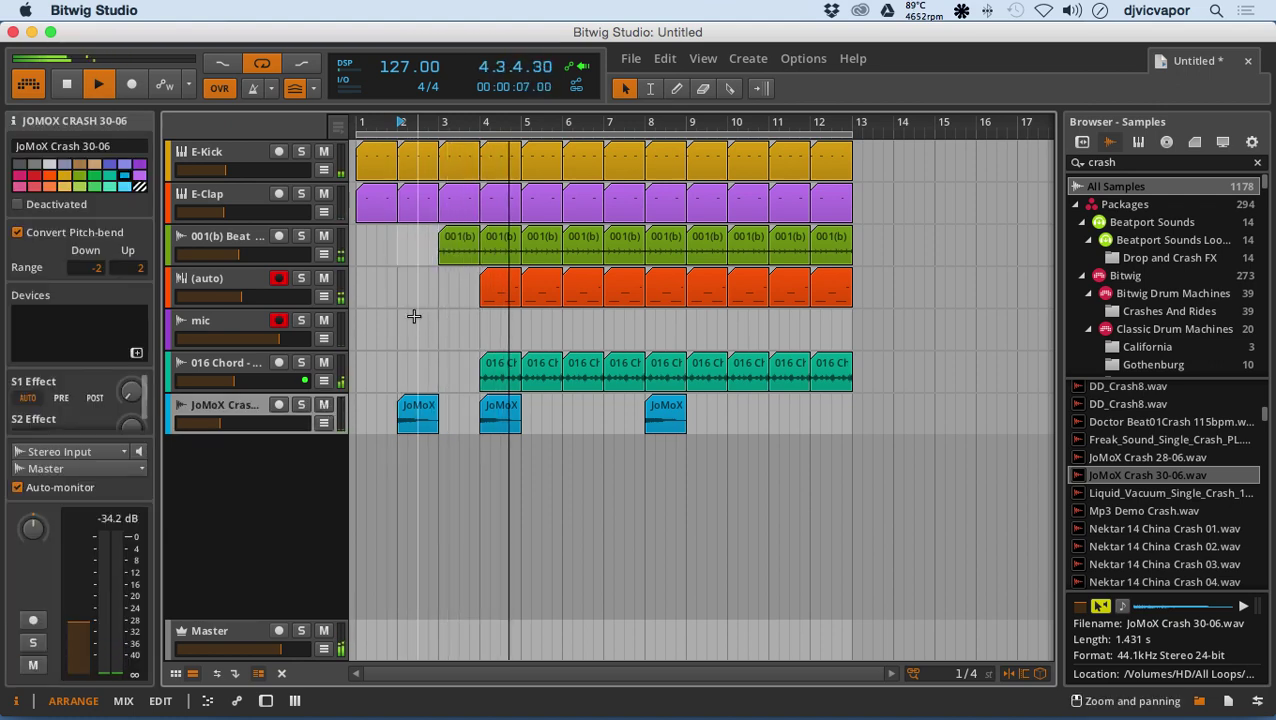
left_click(66, 85)
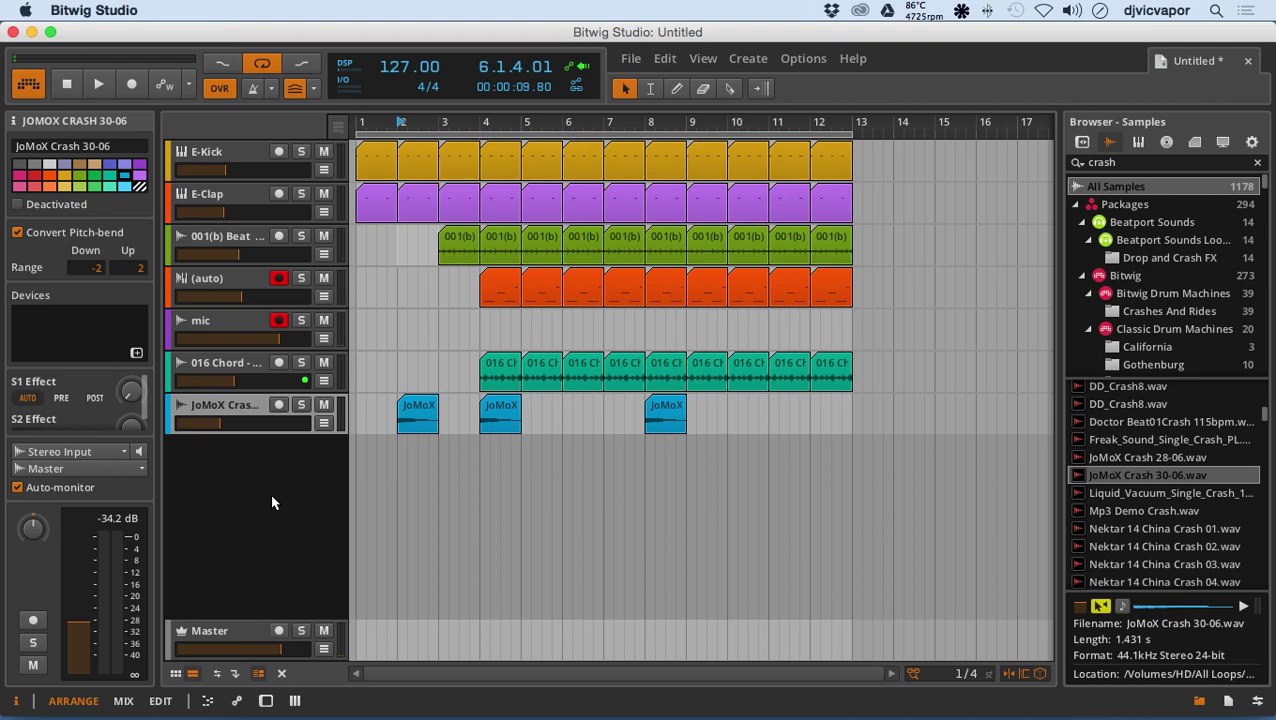
- Show the mixer below the arrangement, and switch to the full mixer view with the tracks' input and output routing displayed
key("m")
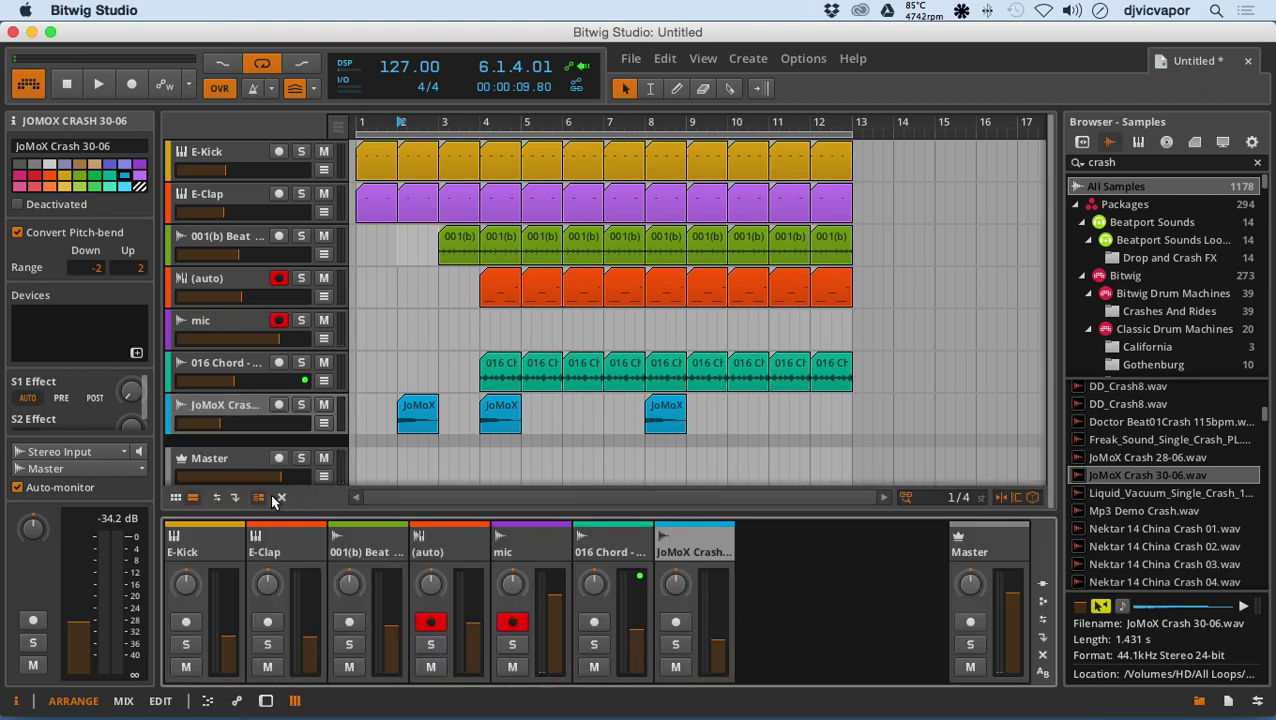
left_click(265, 703)
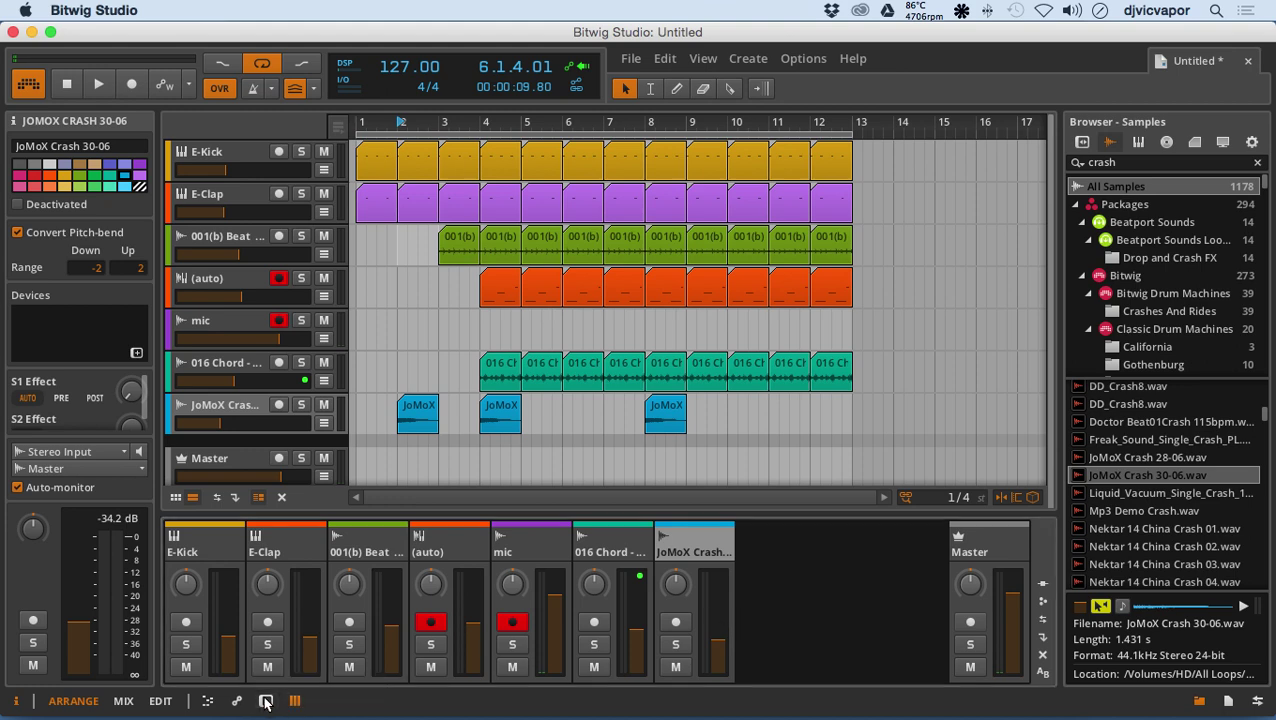
left_click(267, 702)
left_click(295, 702)
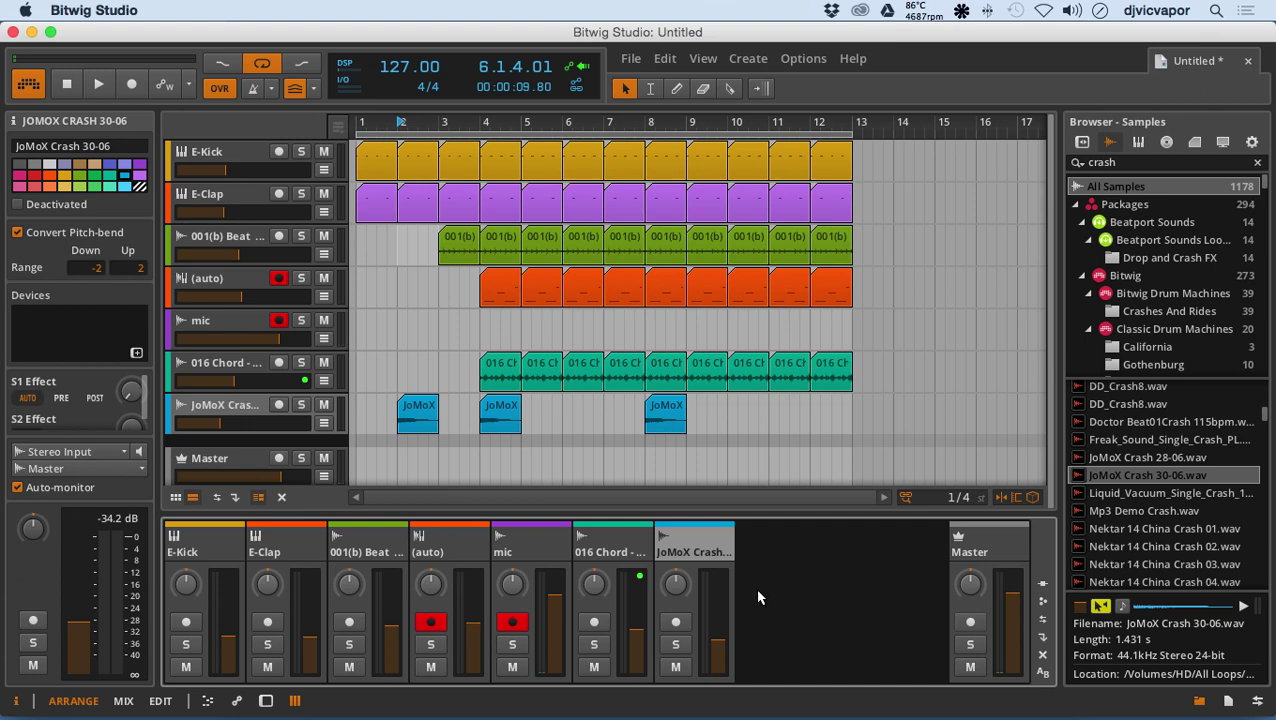
left_click(116, 702)
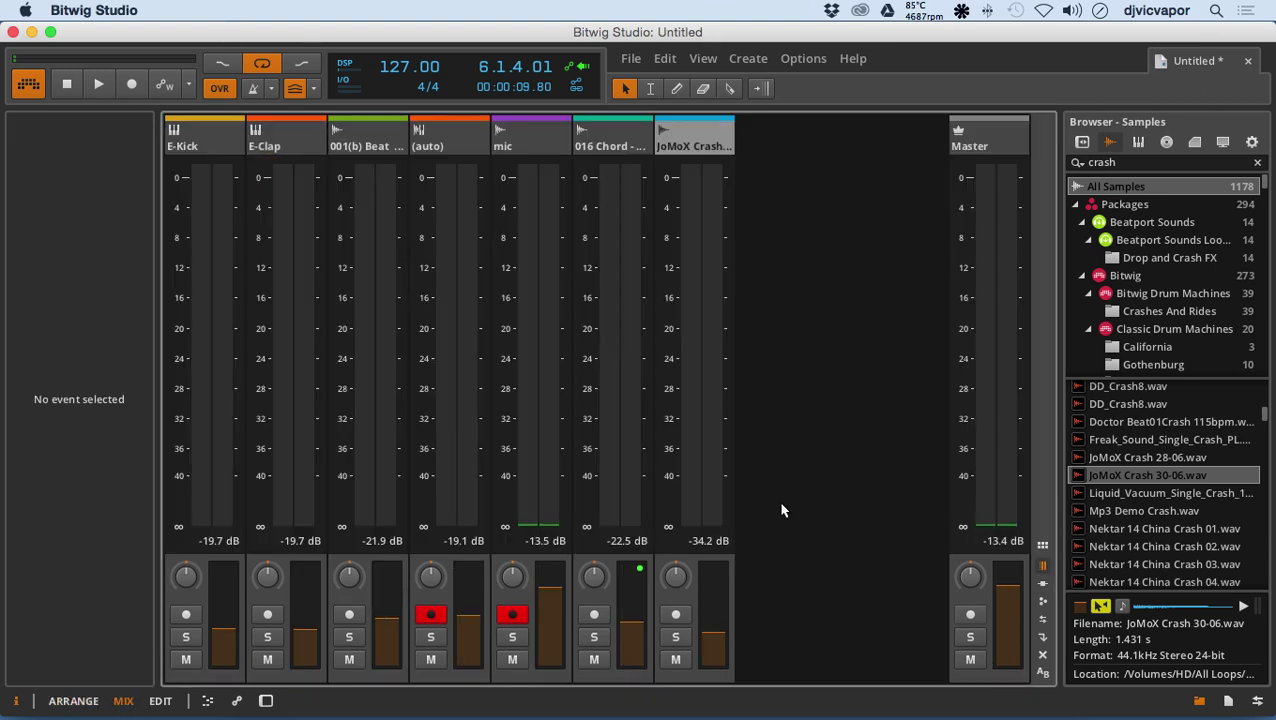
left_click(1043, 618)
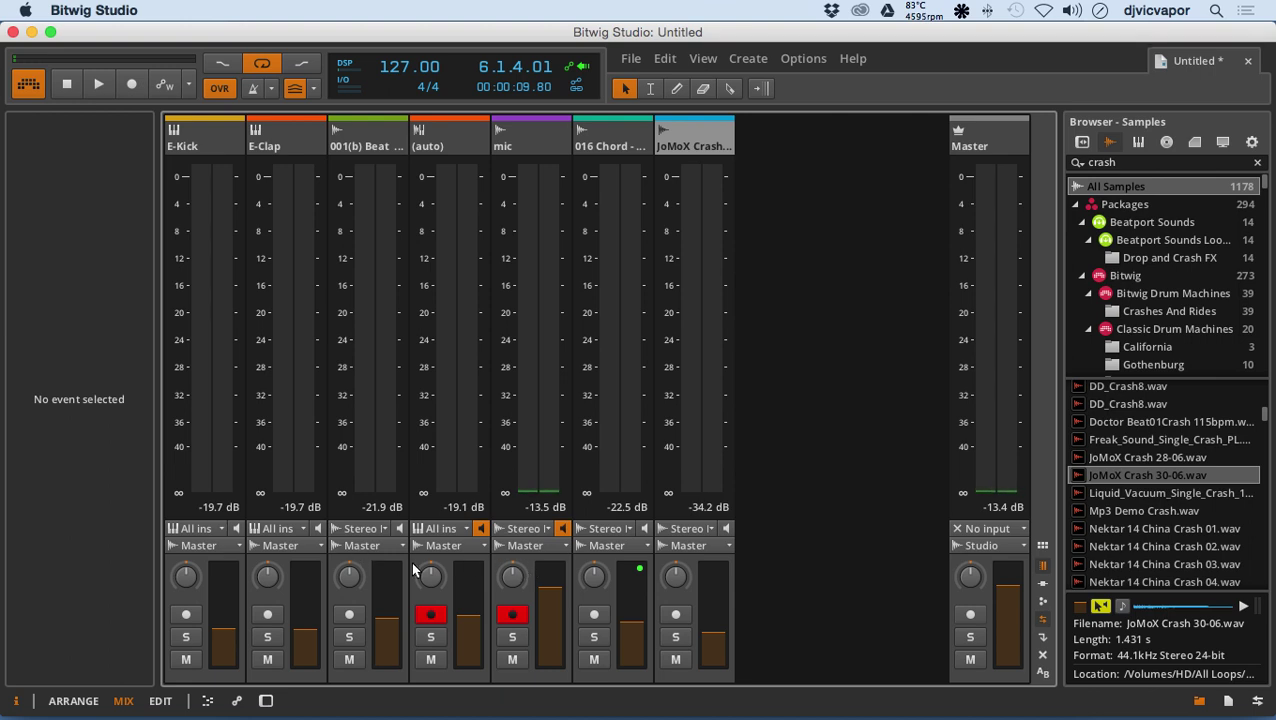
- Start playback and solo the E-Kick, E-Clap and 001(b) Beat tracks one after another
key("space")
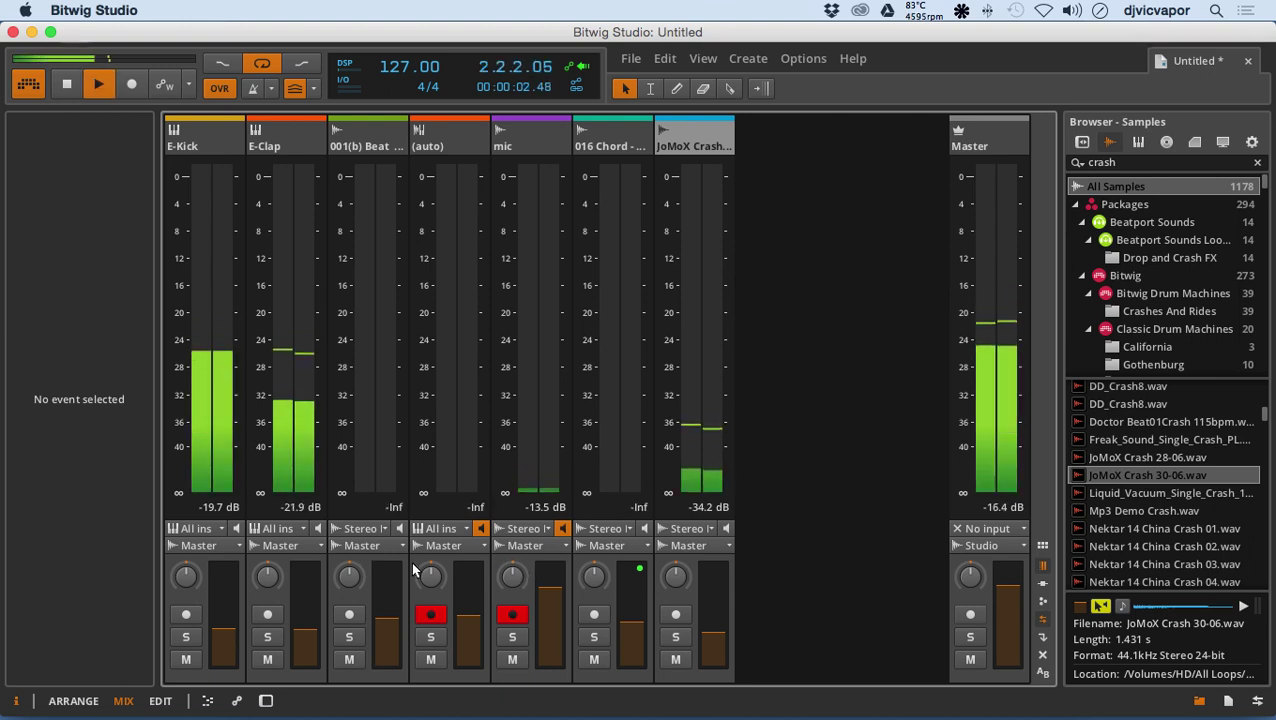
left_click(185, 638)
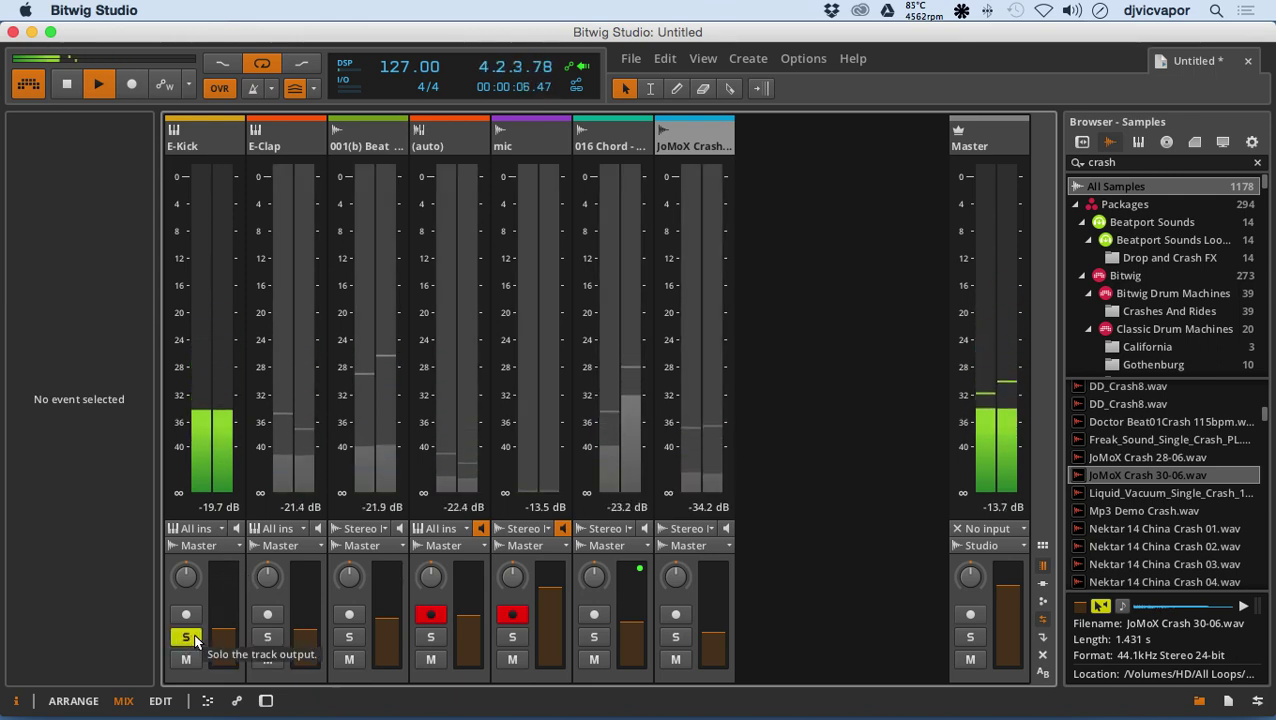
left_click(268, 638)
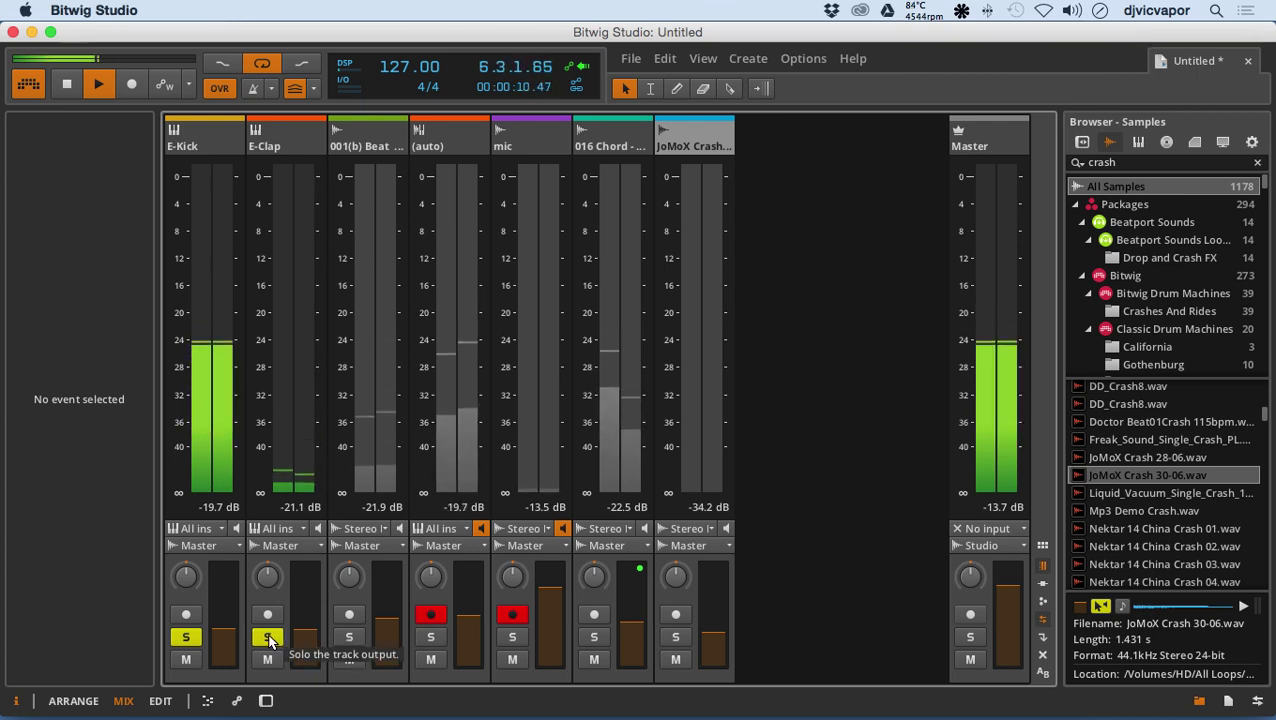
left_click(348, 640)
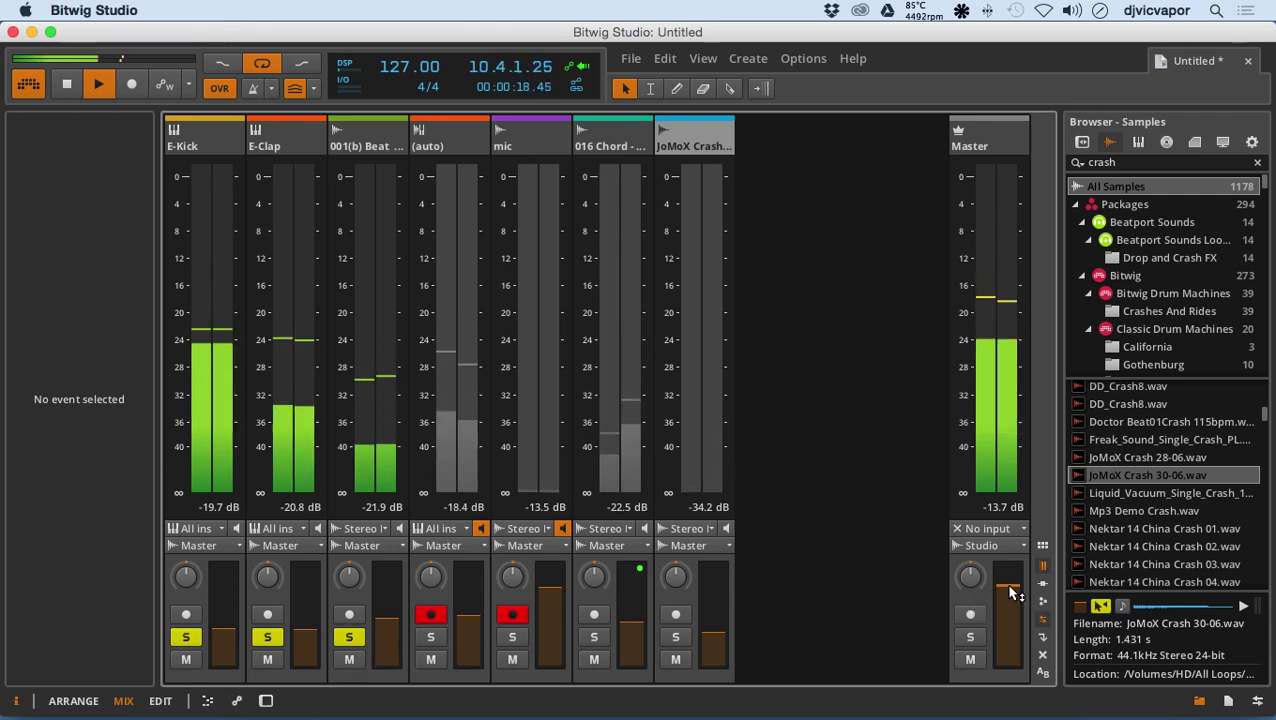
- Unsolo the 001(b) Beat, E-Clap and E-Kick tracks with the master level temporarily lowered, ending with the level restored and playback stopped
left_click_drag(1008, 589, 1008, 652)
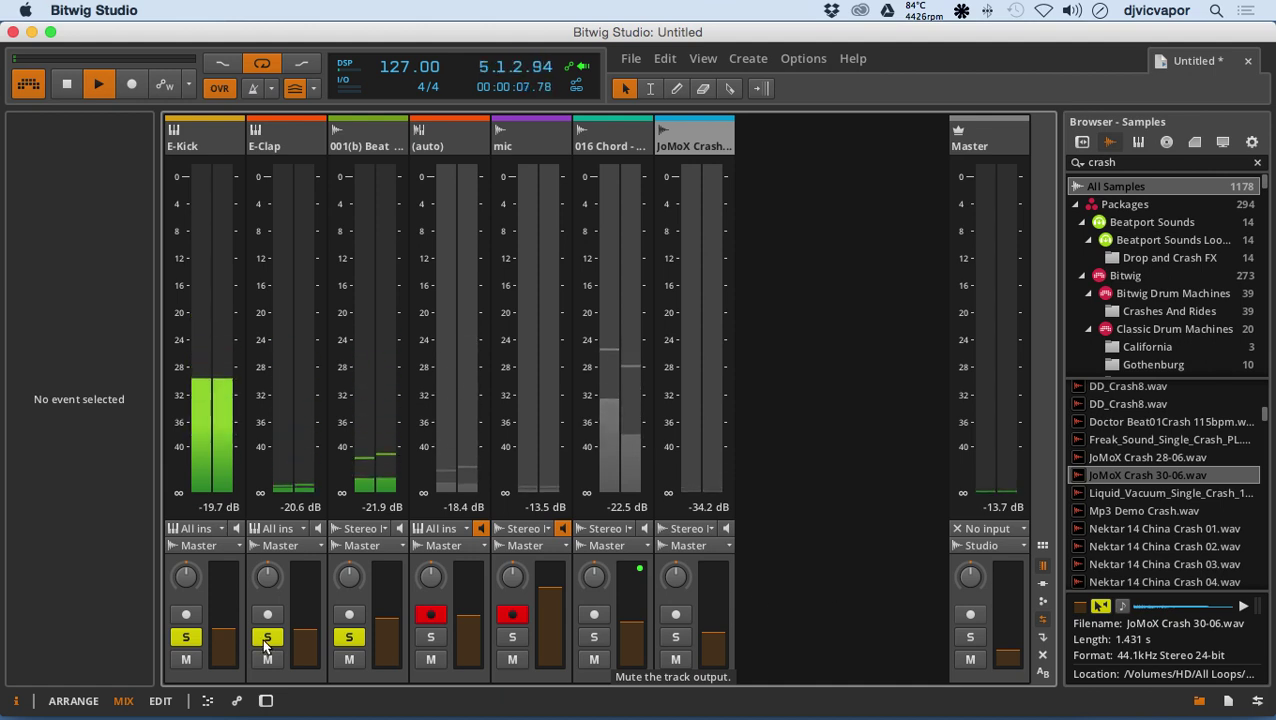
left_click(349, 637)
left_click(267, 637)
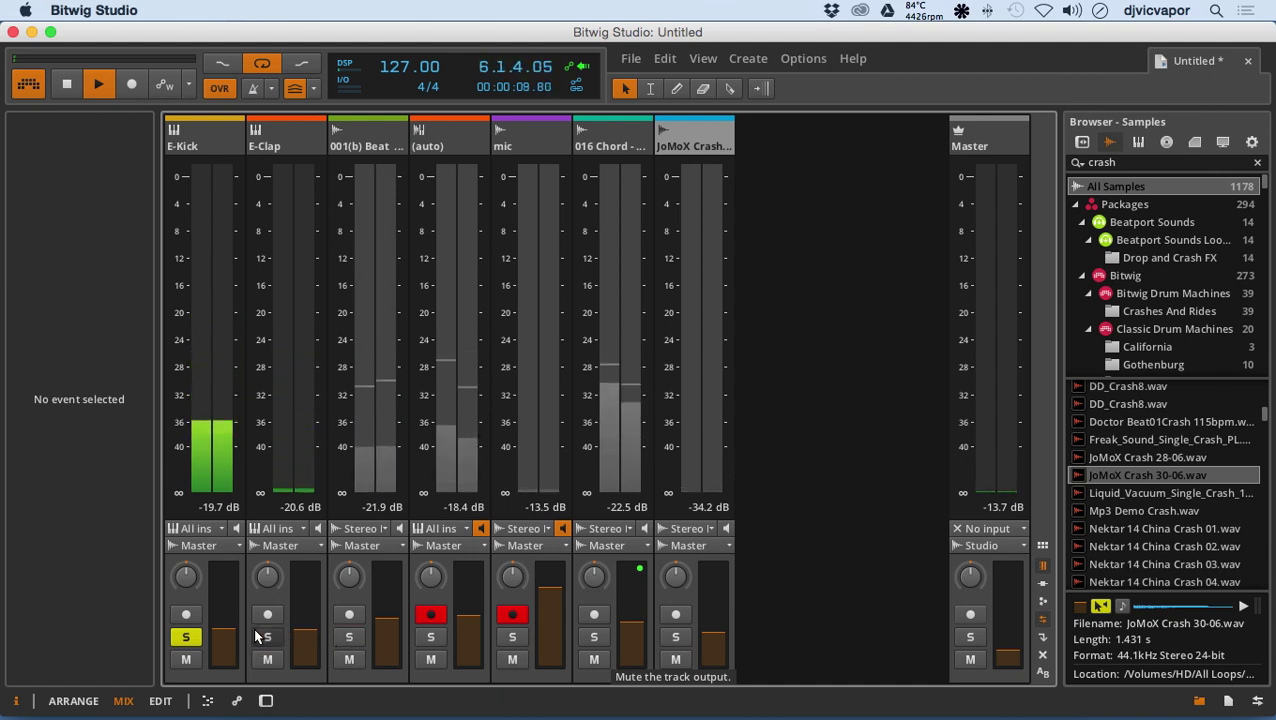
left_click(186, 637)
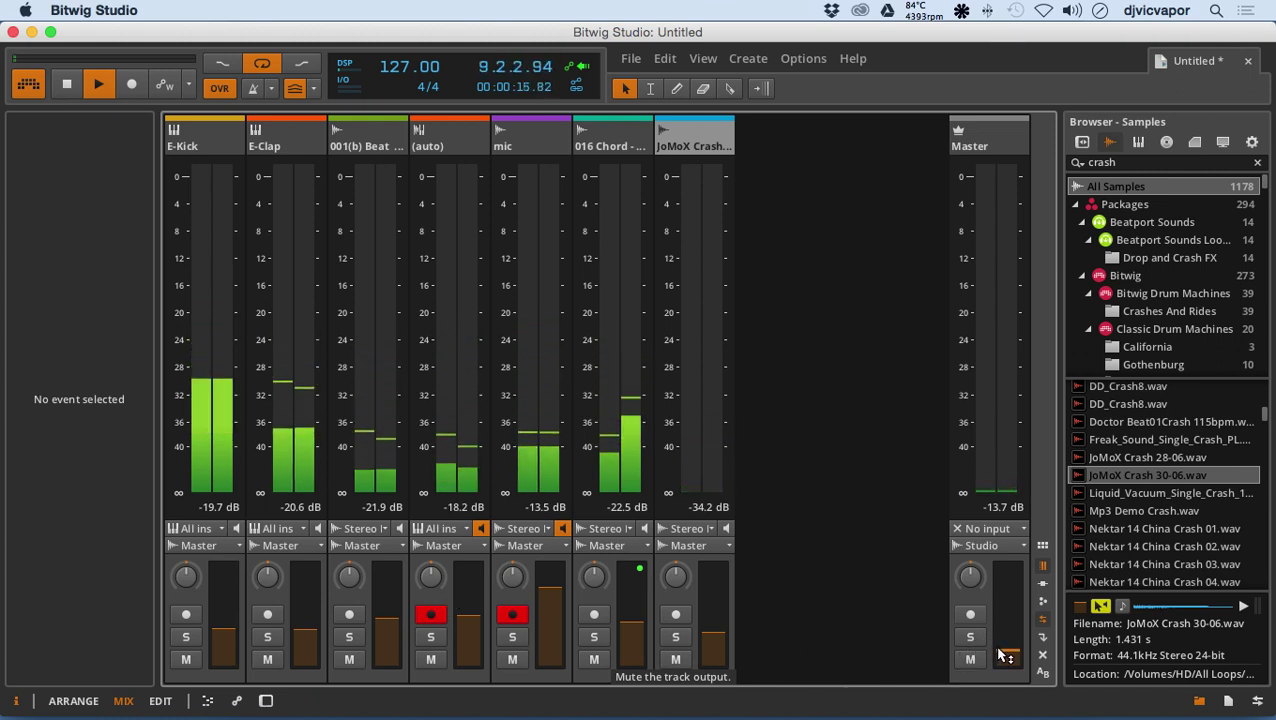
left_click_drag(991, 647, 991, 598)
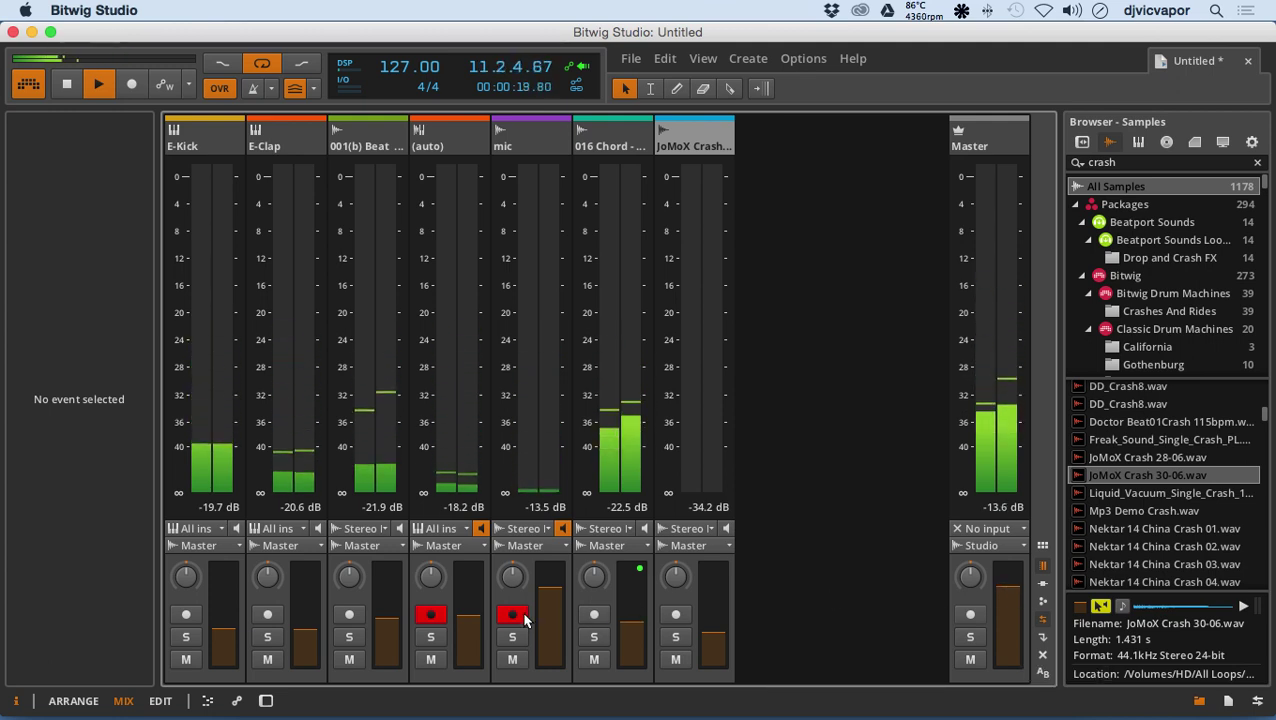
key("space")
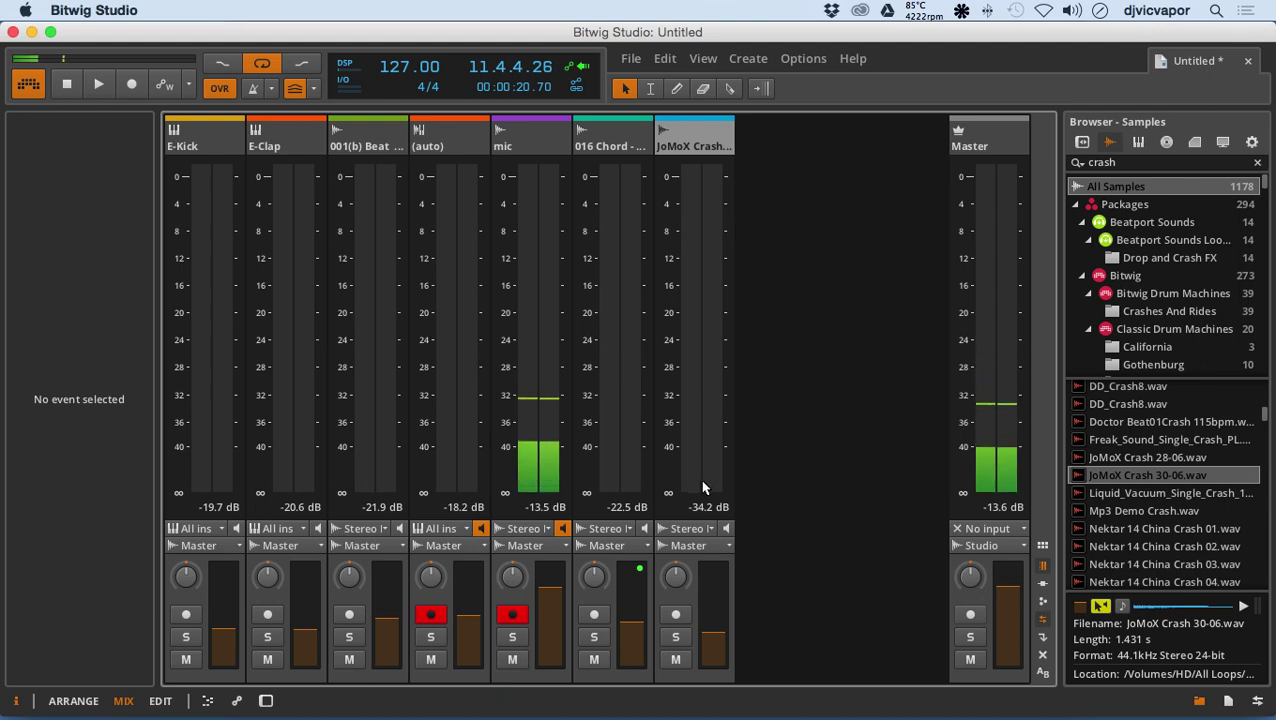
- Create a new audio track after the JoMoX Crash track and name it Buss
left_click(390, 553)
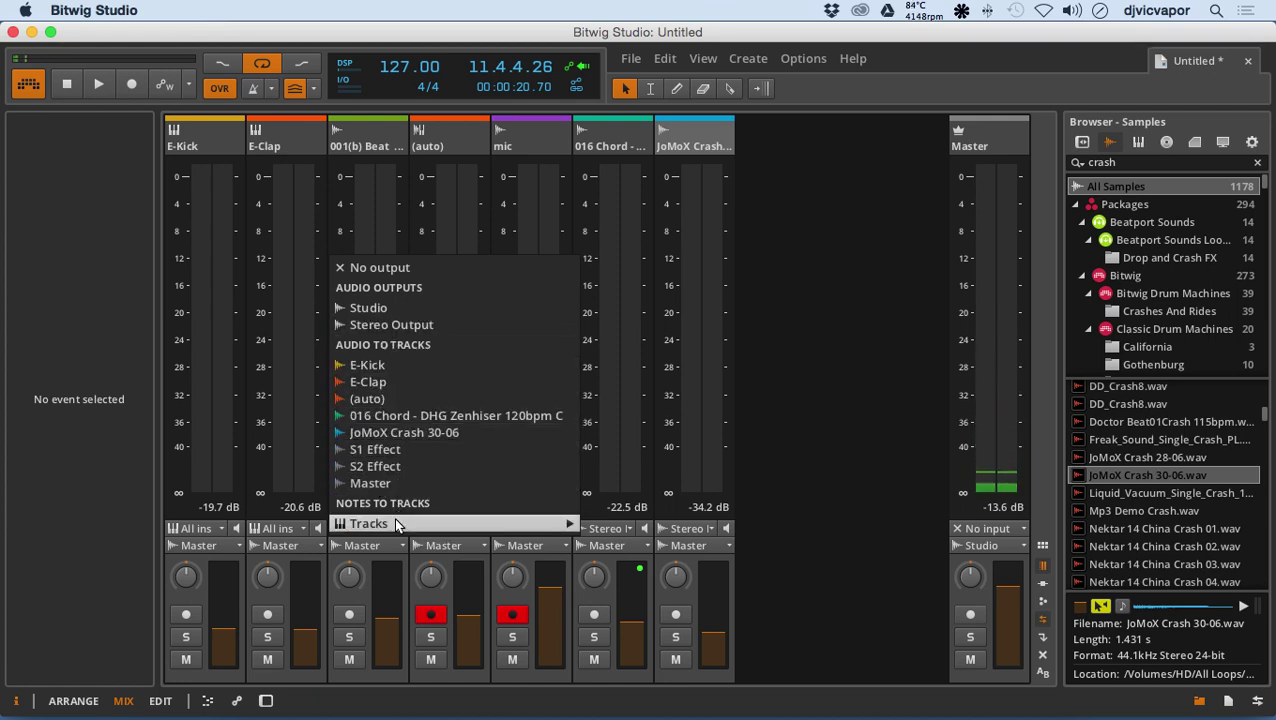
left_click(811, 460)
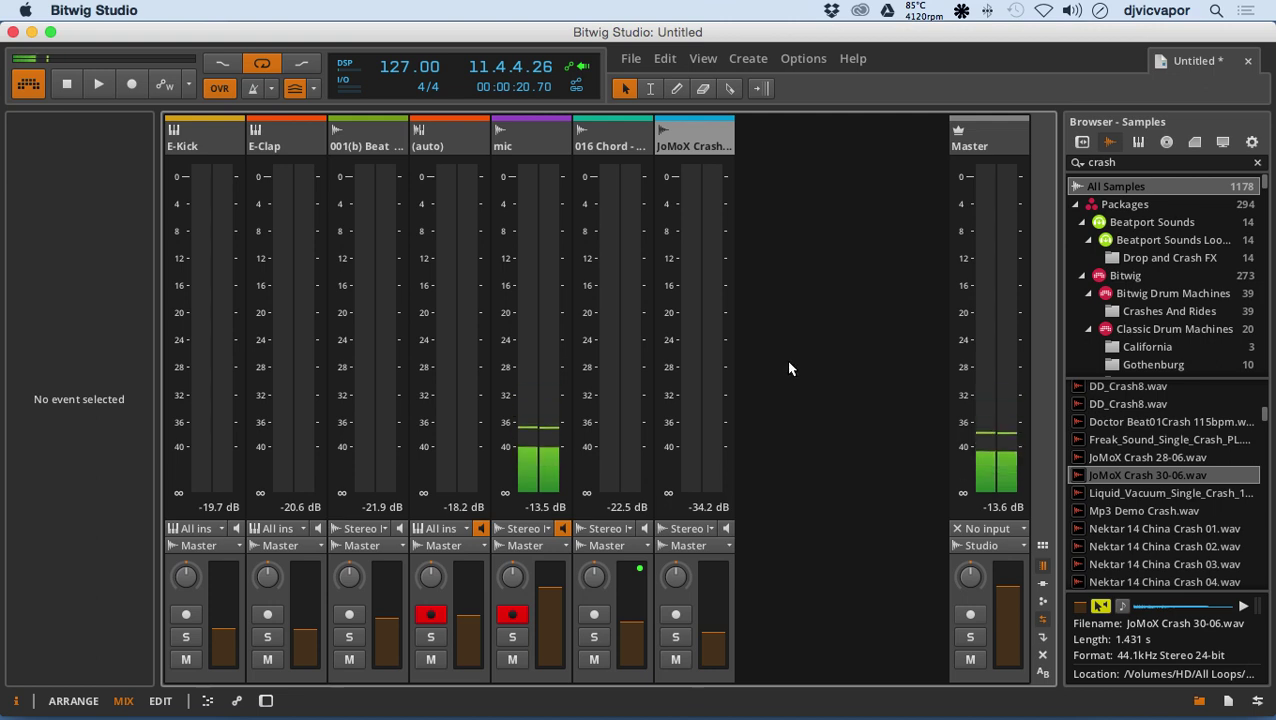
right_click(775, 203)
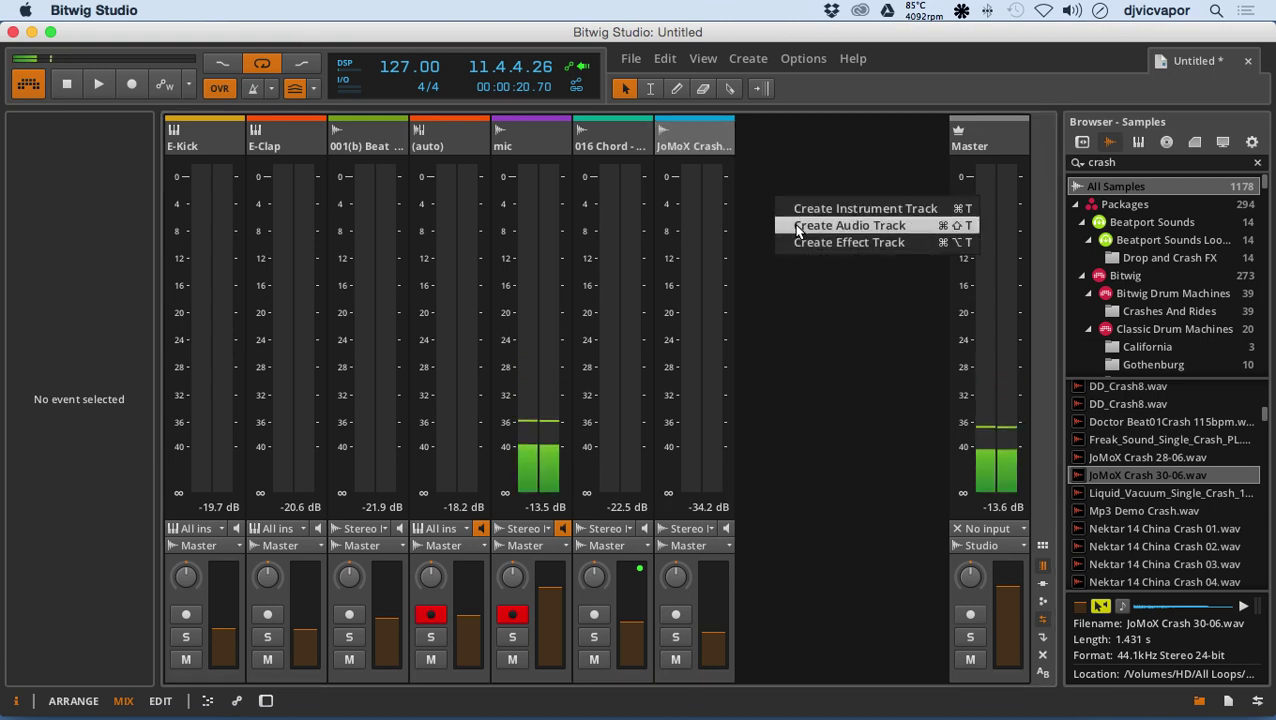
left_click(798, 230)
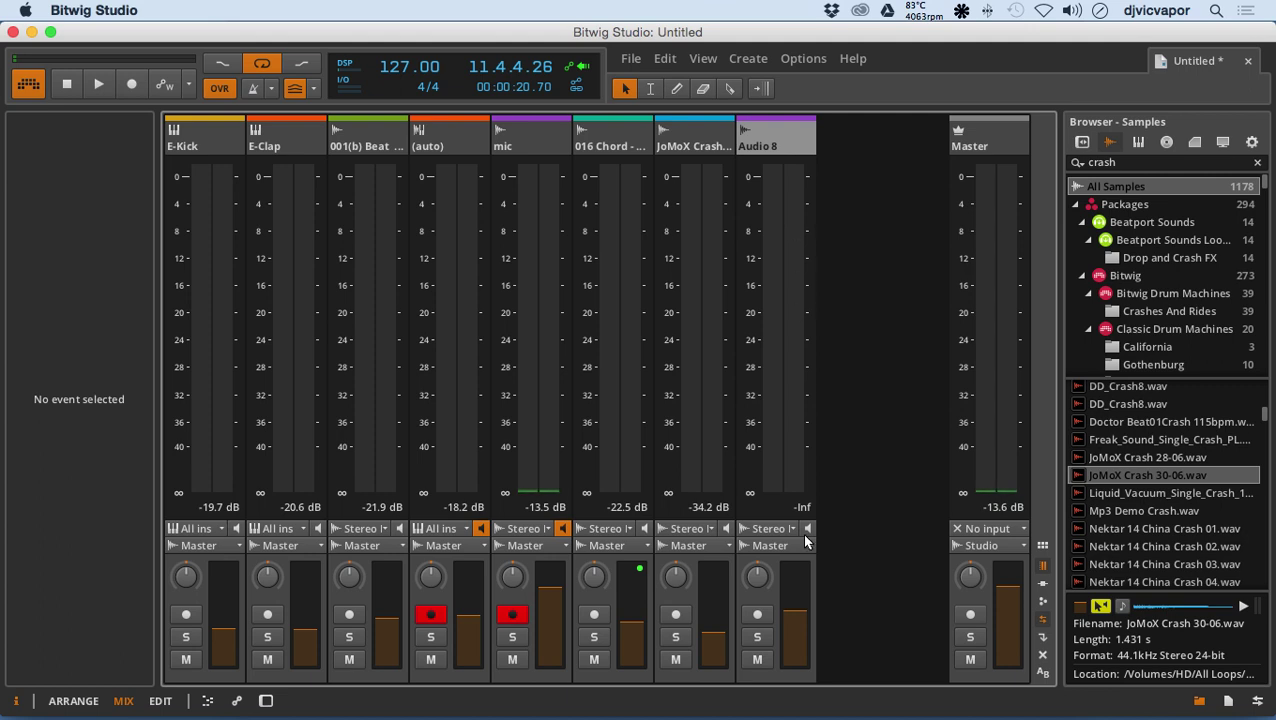
left_click(761, 146)
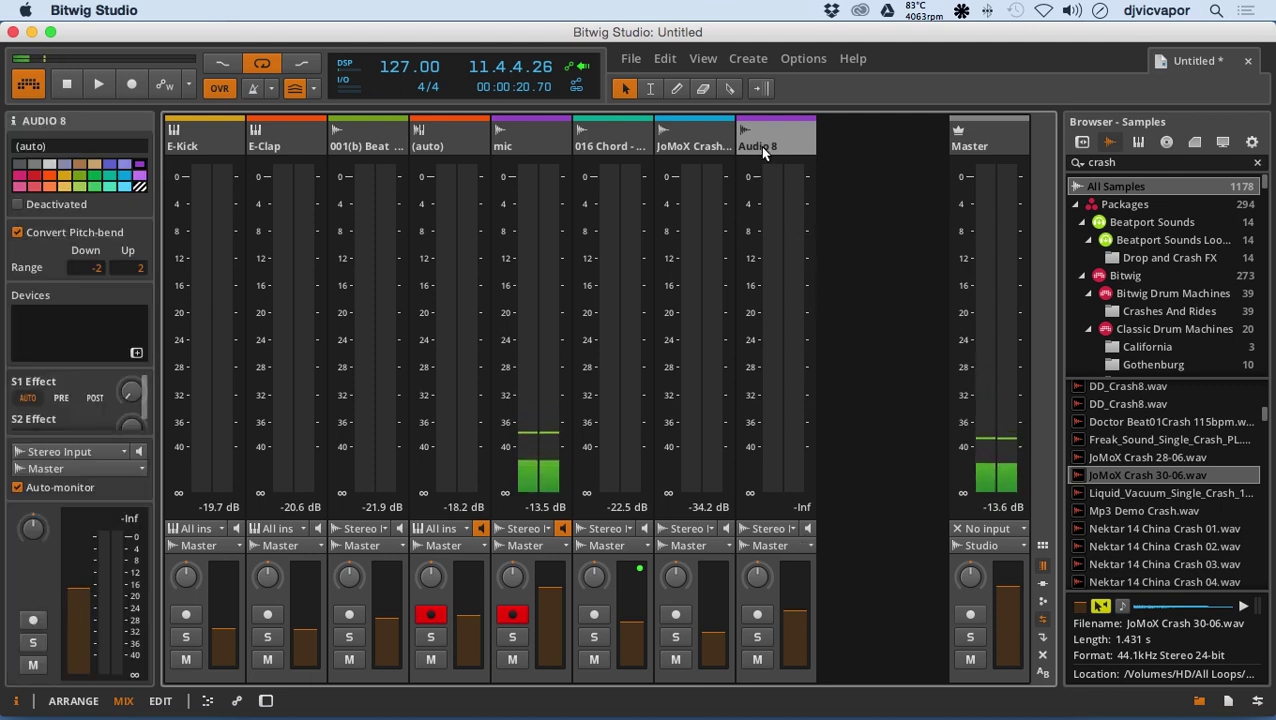
left_click(18, 146)
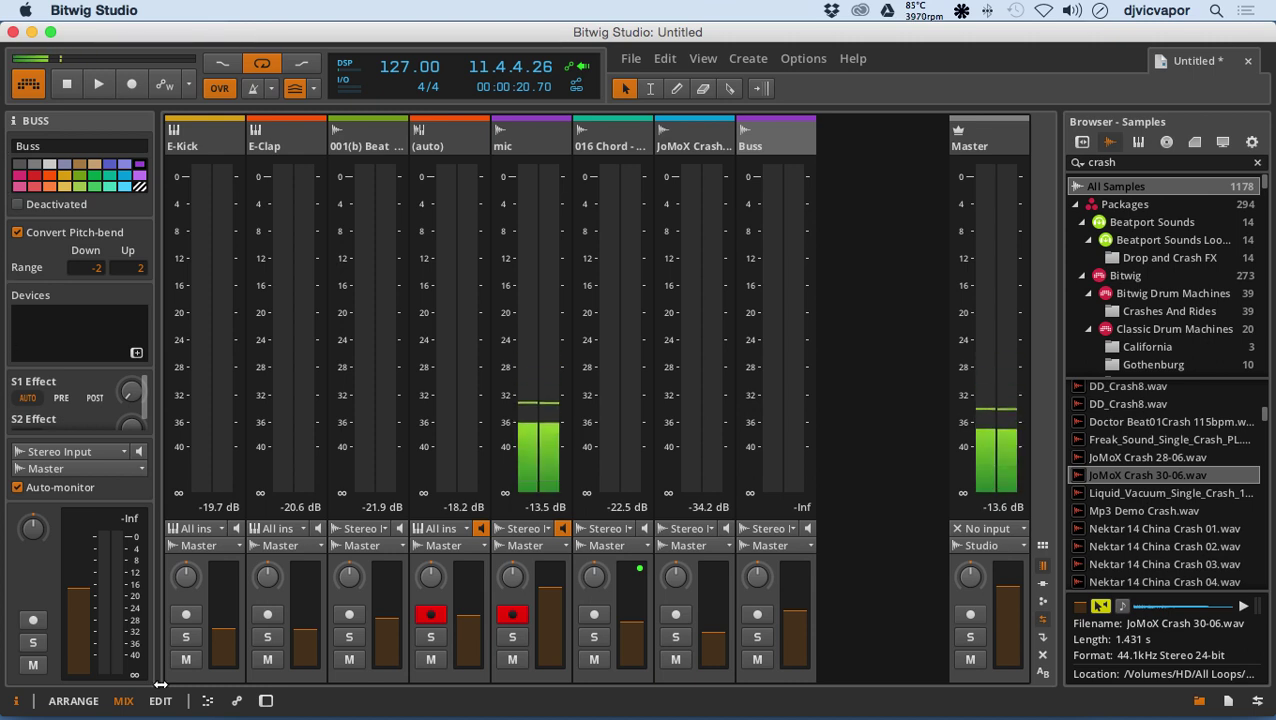
- Route the outputs of the E-Kick, E-Clap and 001(b) Beat tracks to the Buss track
left_click(201, 545)
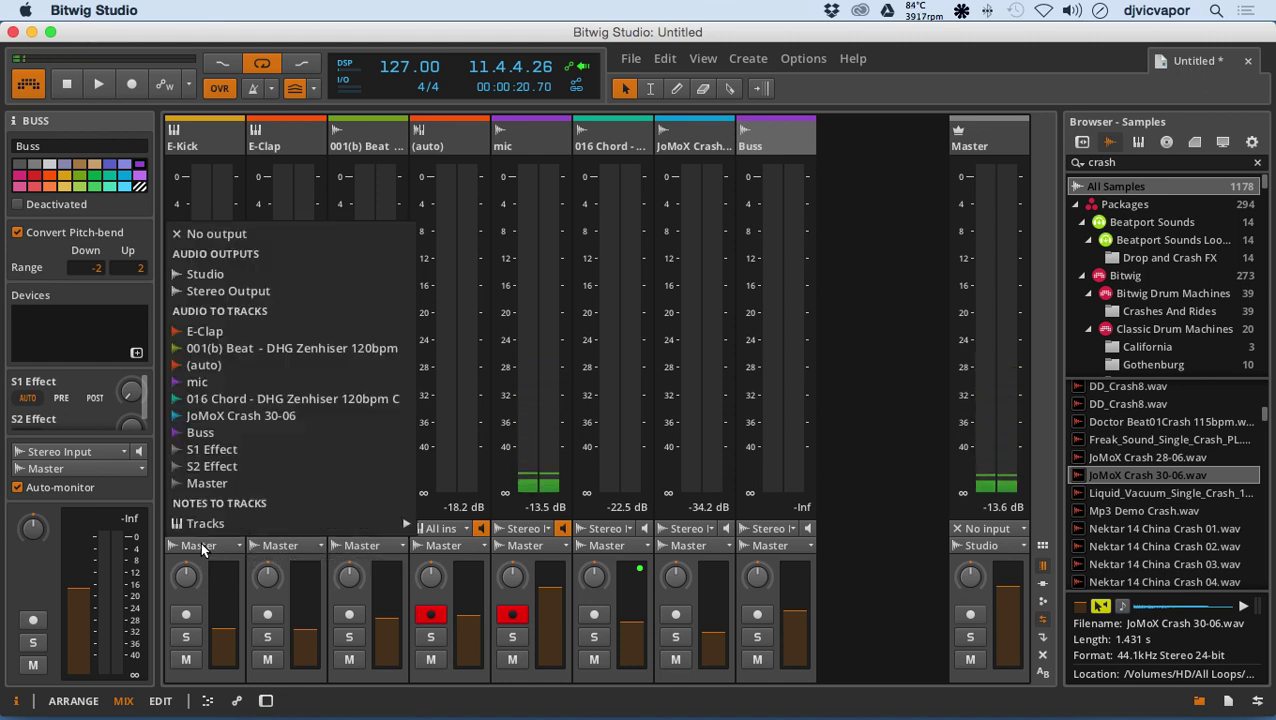
left_click(225, 432)
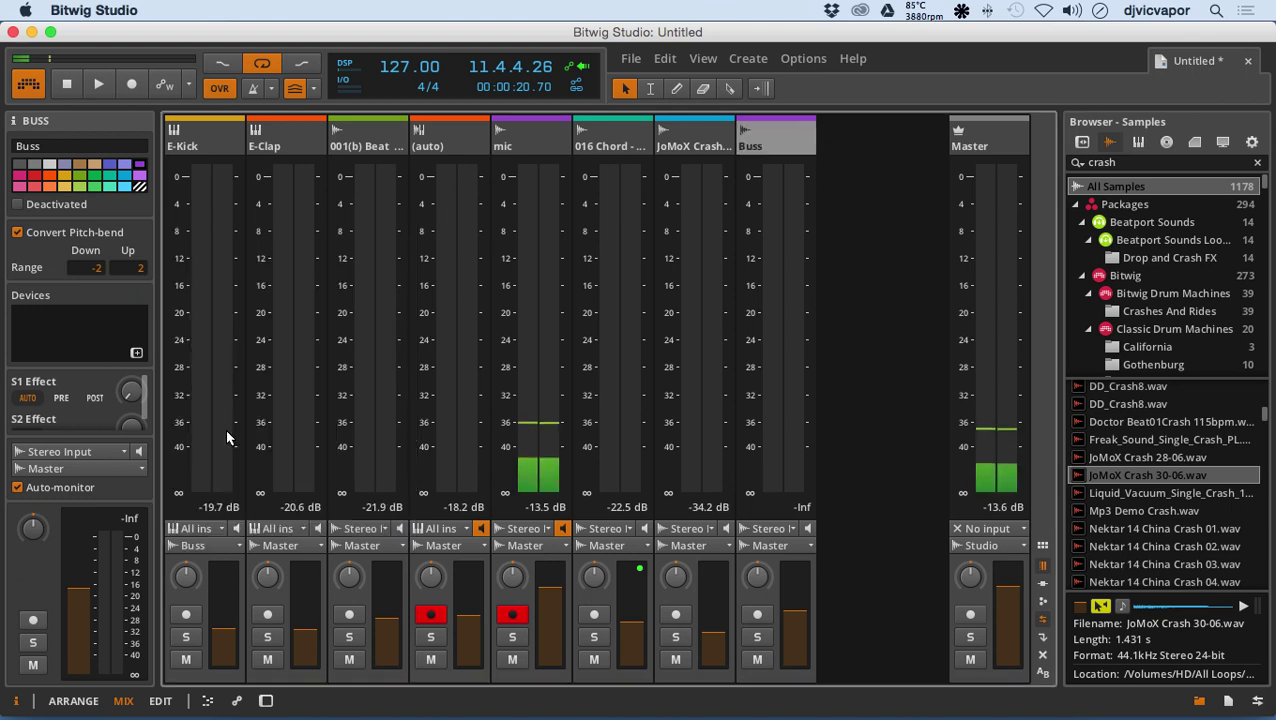
left_click(281, 546)
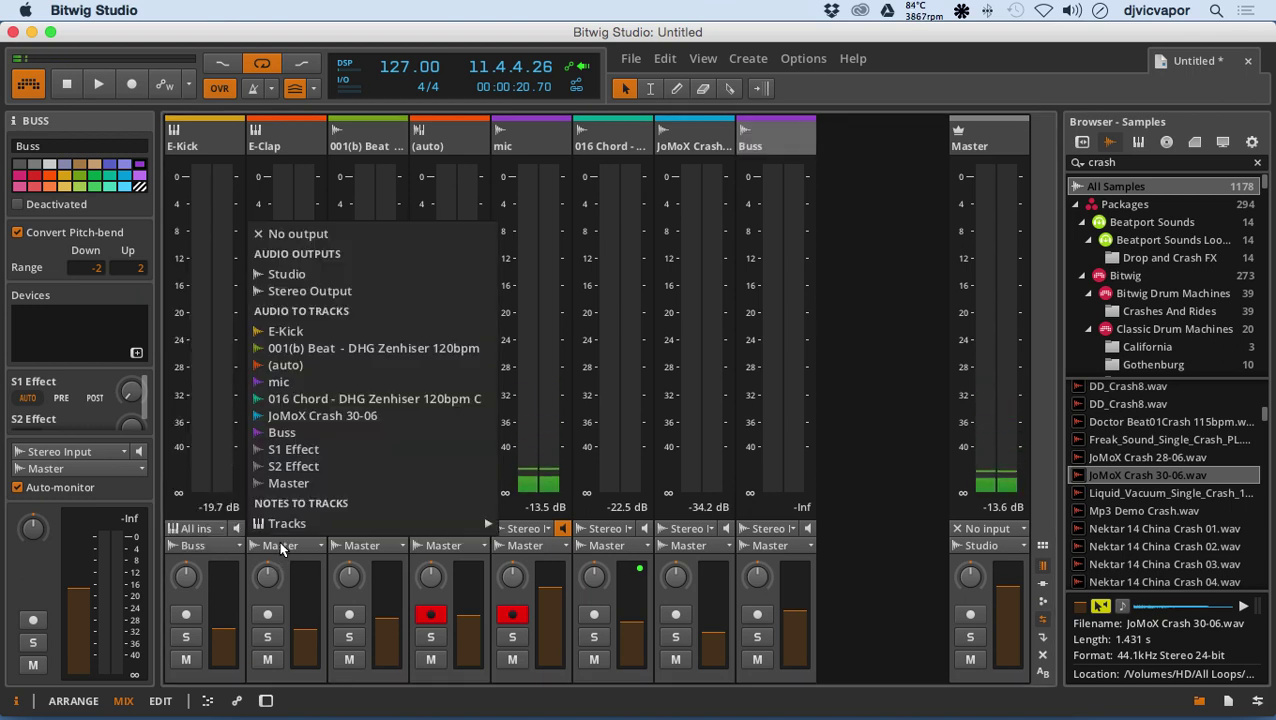
left_click(291, 436)
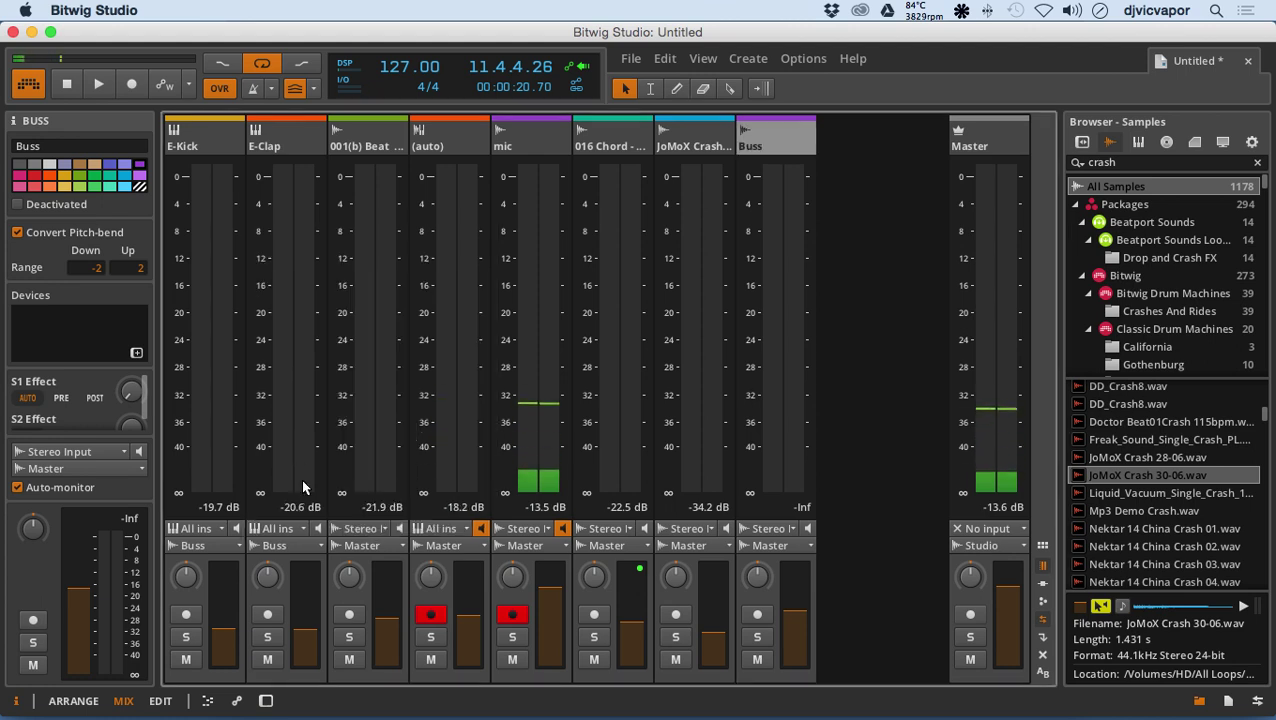
left_click(362, 545)
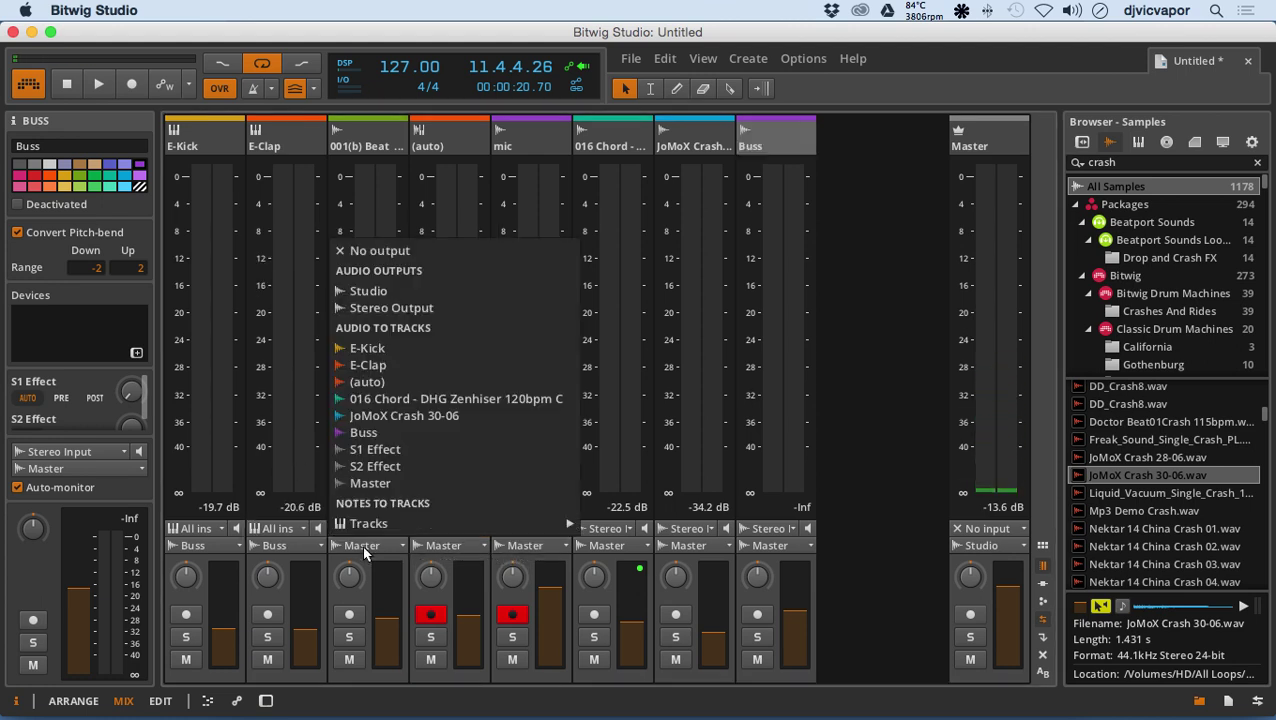
left_click(368, 440)
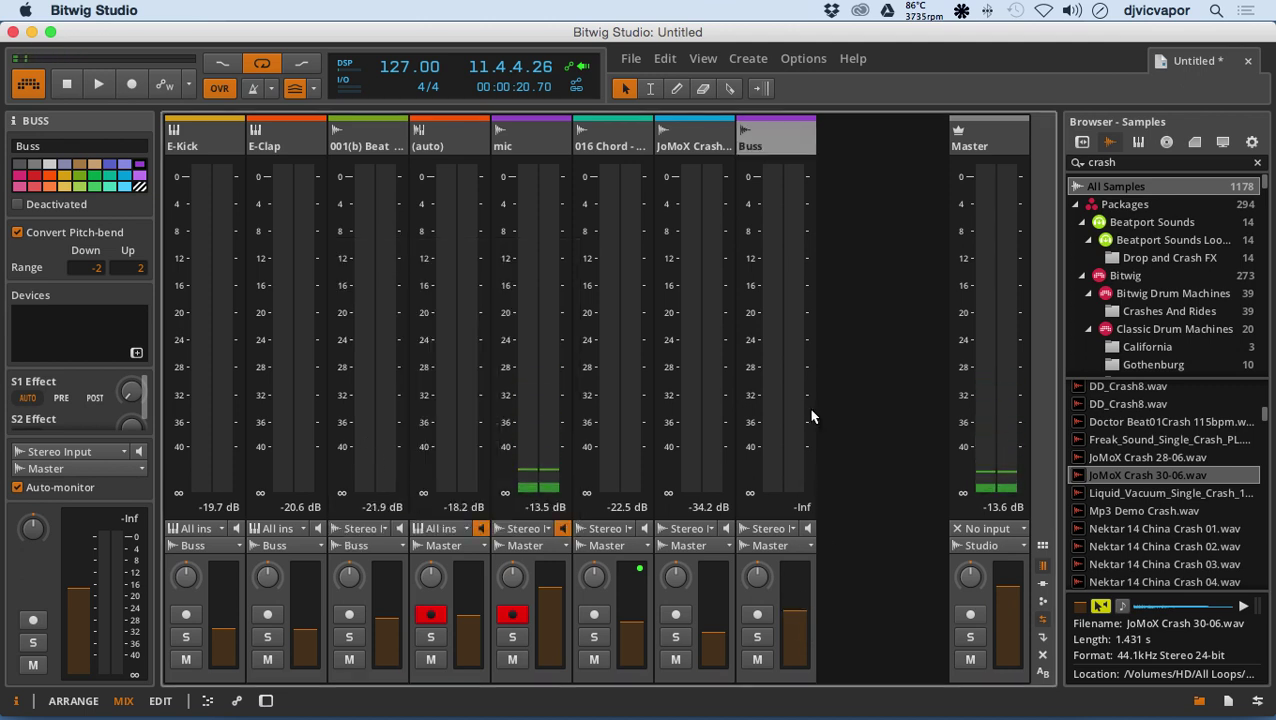
- Play the arrangement and raise the Buss track's volume slightly, ending with playback stopped
left_click(99, 85)
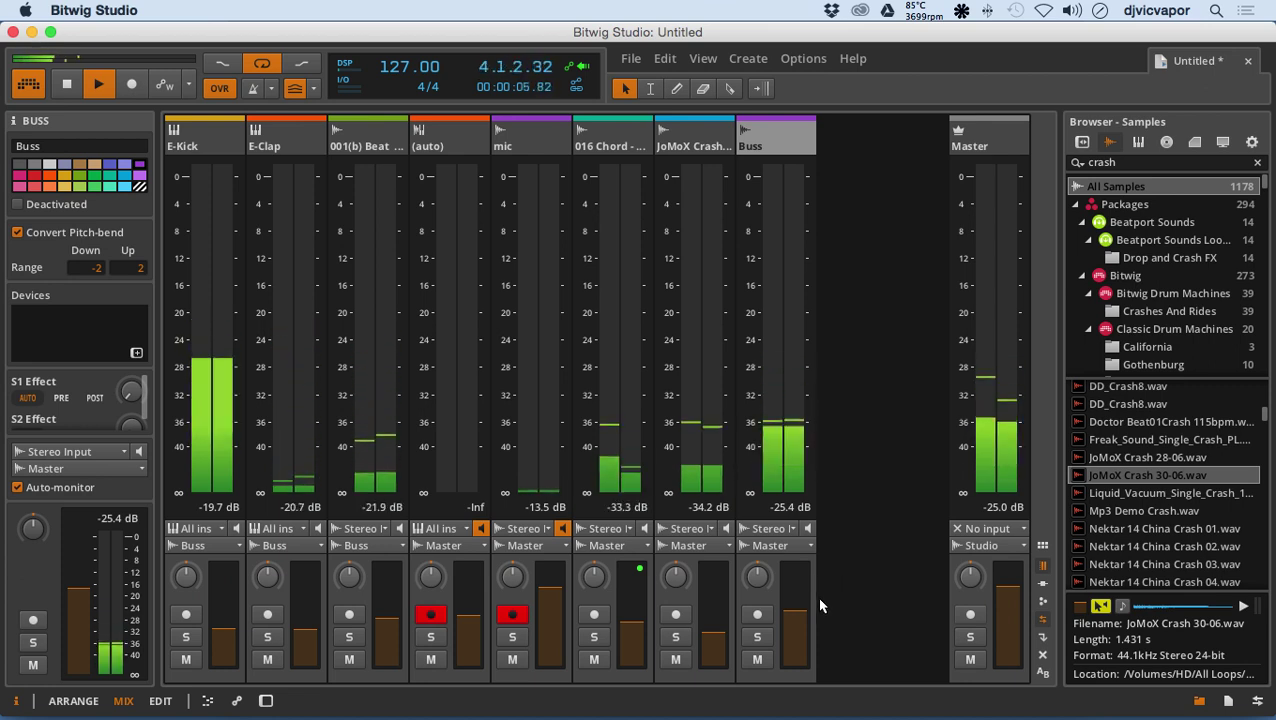
mouse_move(796, 610)
left_mouse_down()
mouse_move(796, 652)
mouse_move(796, 601)
mouse_move(798, 613)
left_mouse_up()
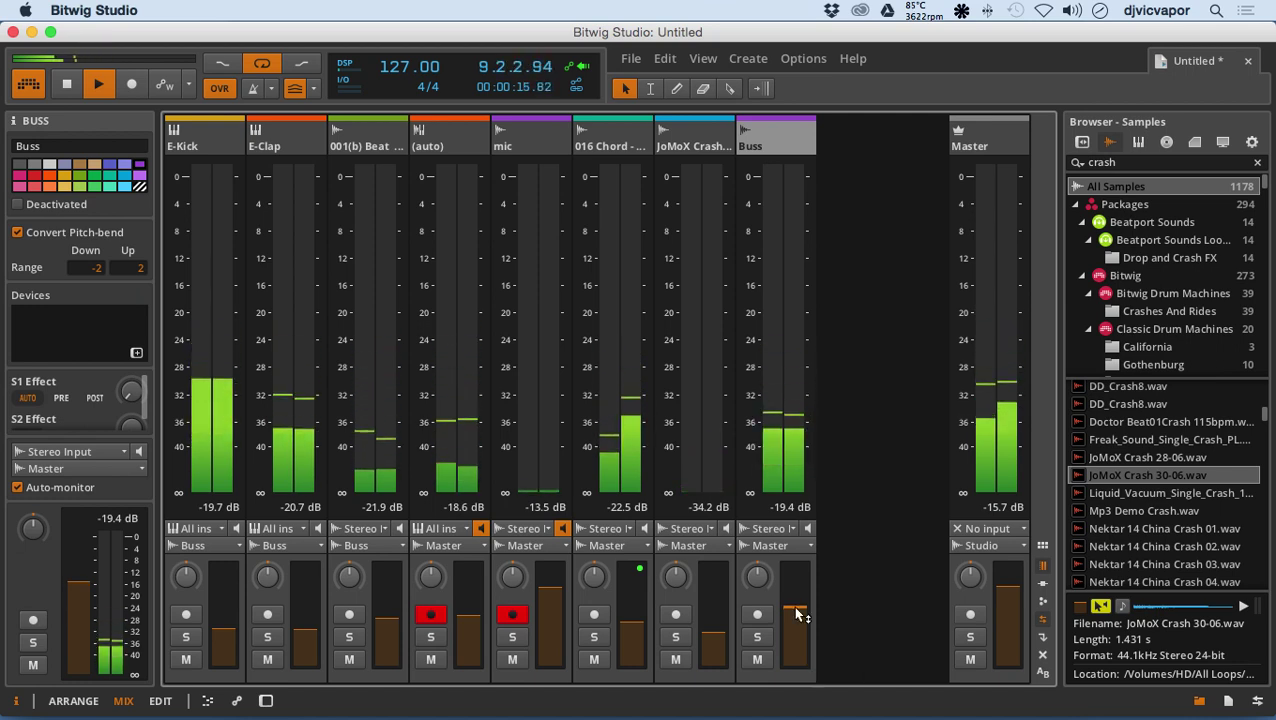
key("space")
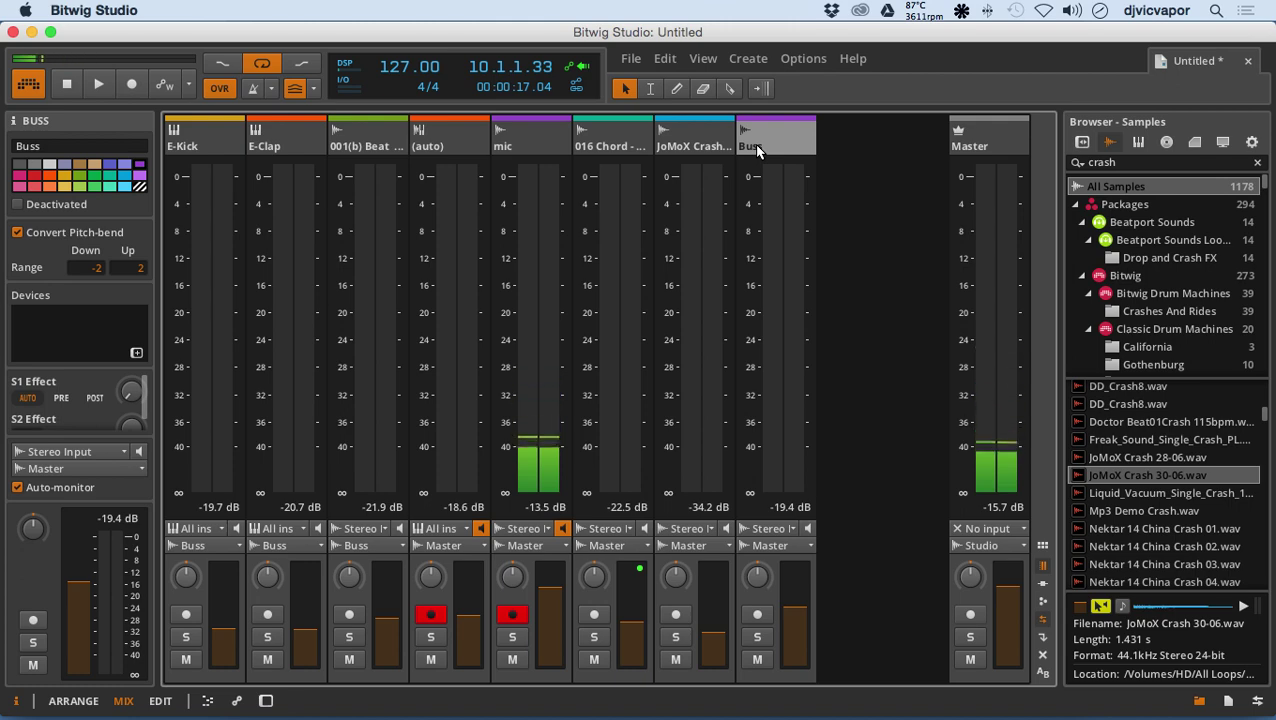
- Show the Buss track's device chain and add a Compressor from the device browser to it
key("d")
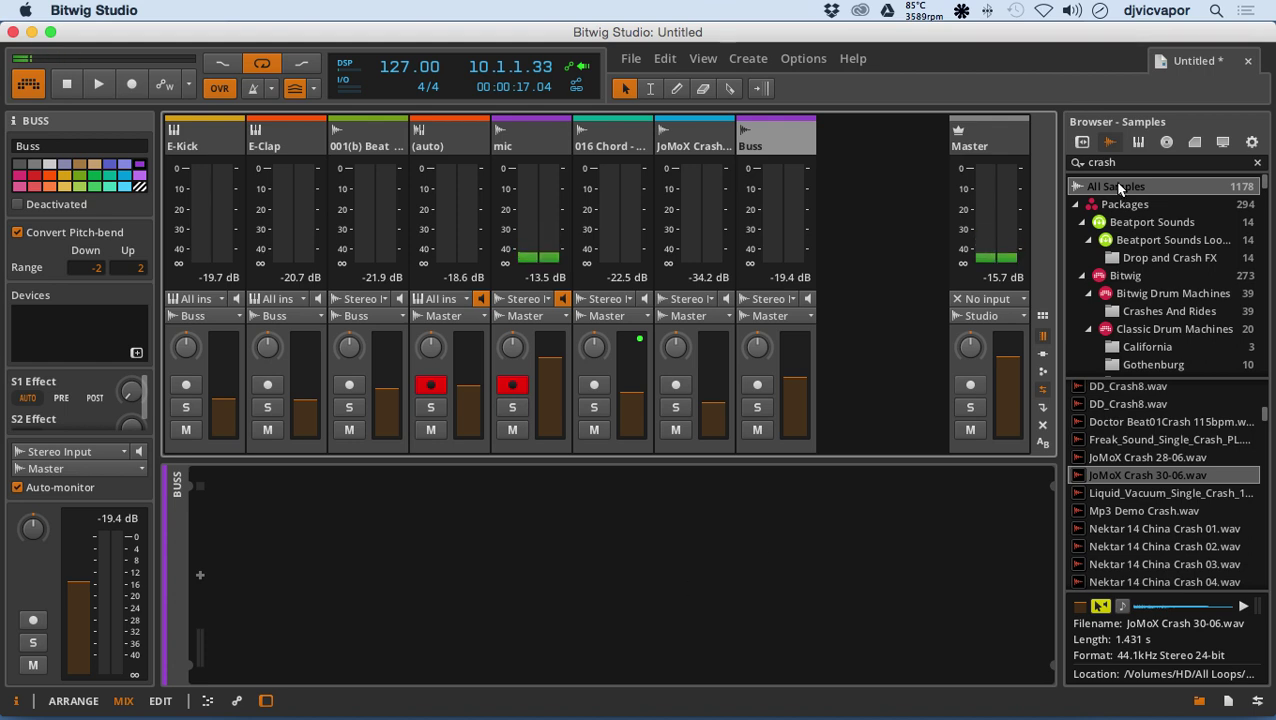
left_click(1081, 143)
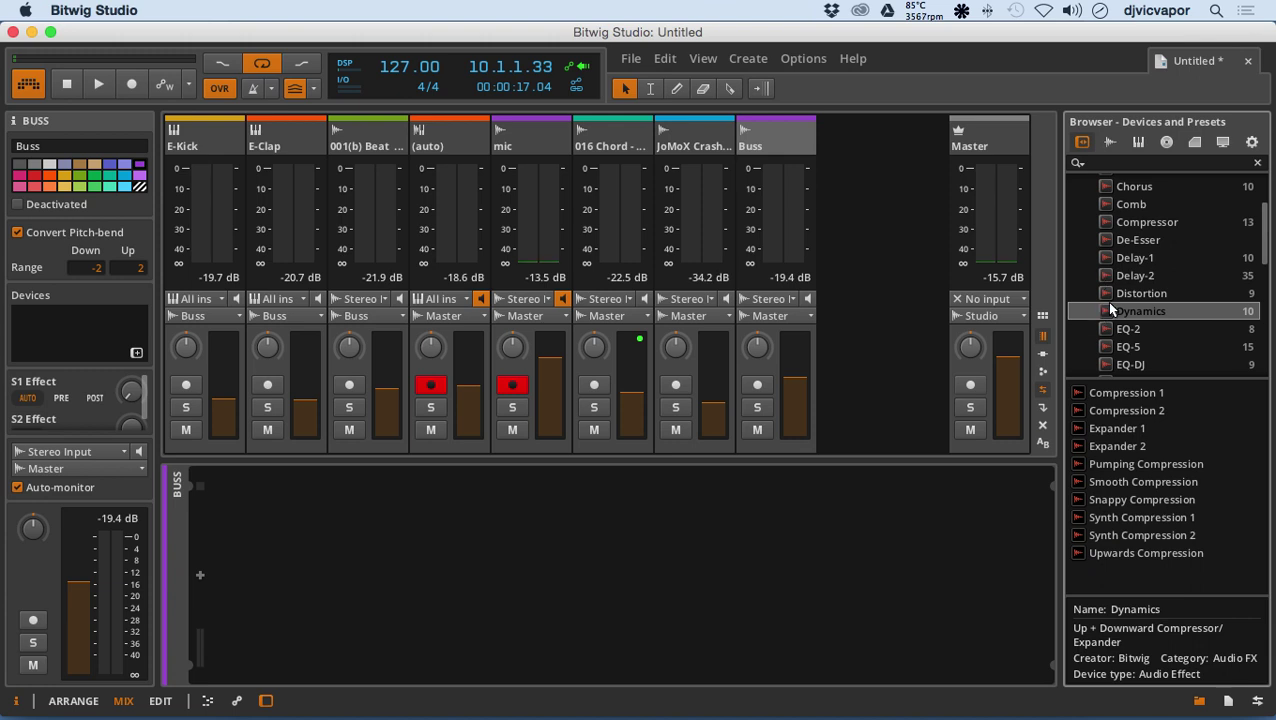
scroll(1101, 300, "up", 1)
left_click(1110, 229)
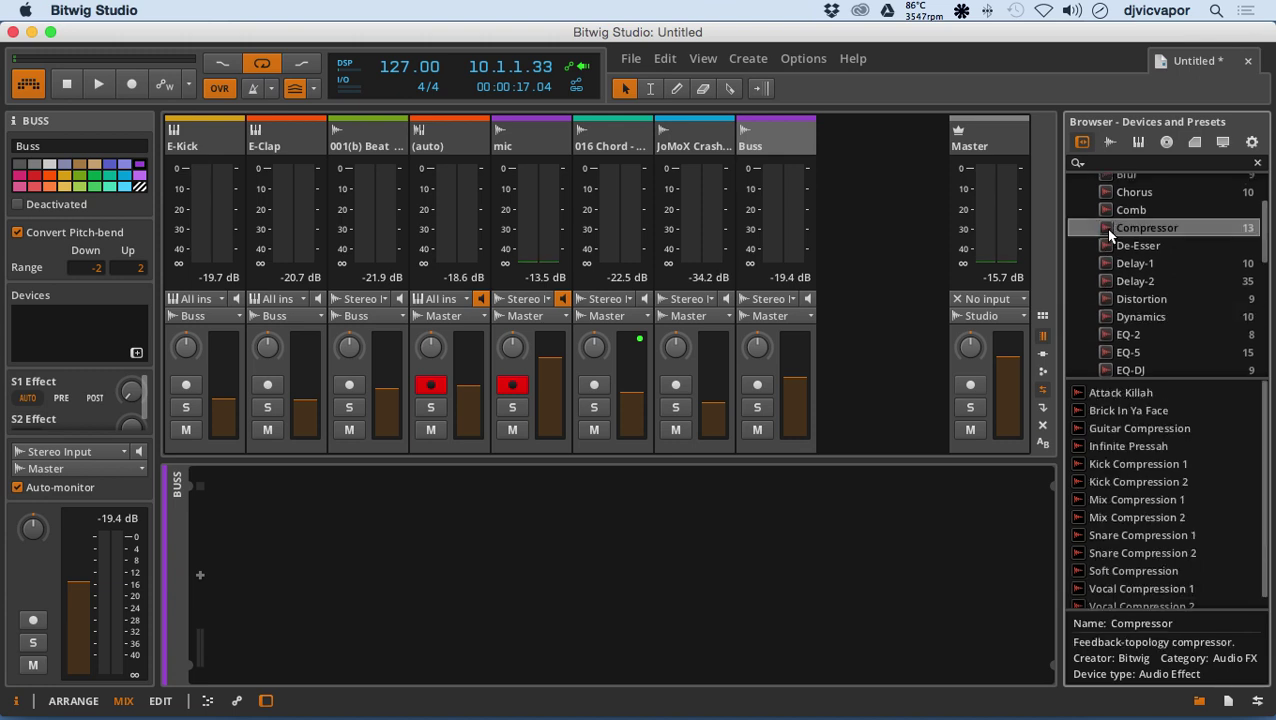
left_click_drag(1110, 233, 885, 535)
left_click_drag(757, 648, 755, 645)
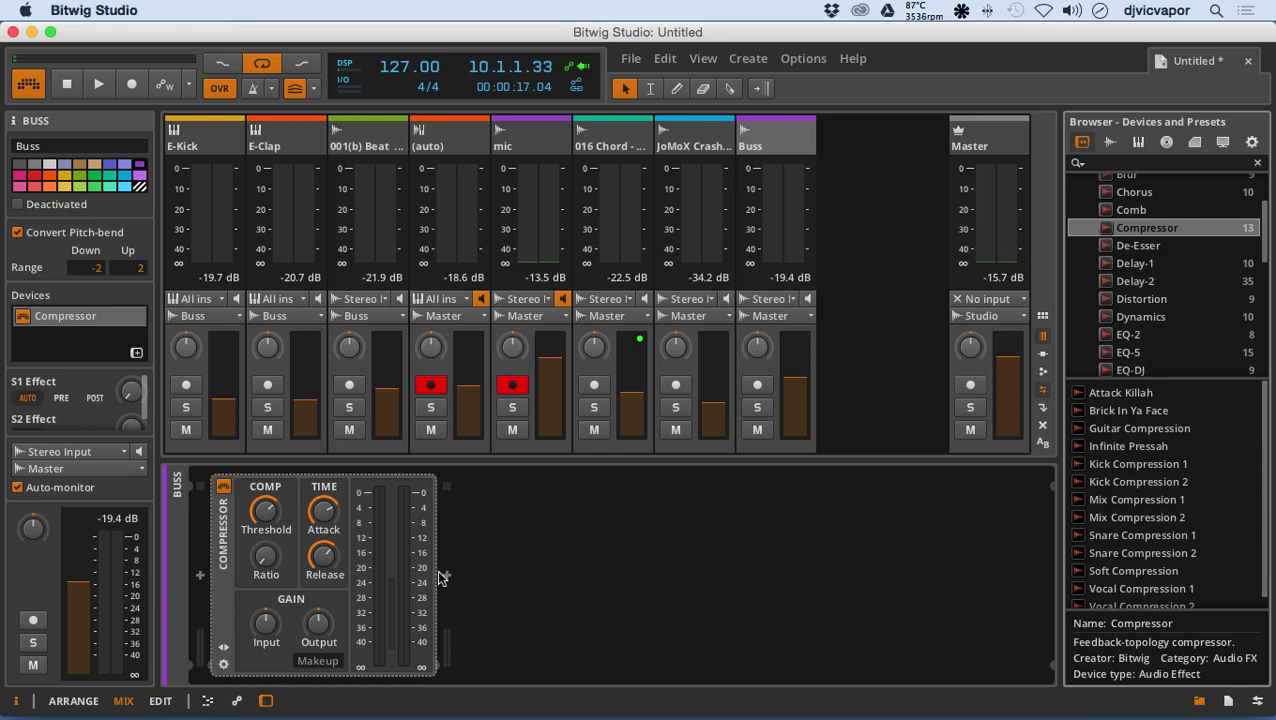
- During playback, lower the Buss compressor's threshold, attack and release and raise its ratio, ending with playback stopped
left_click(97, 86)
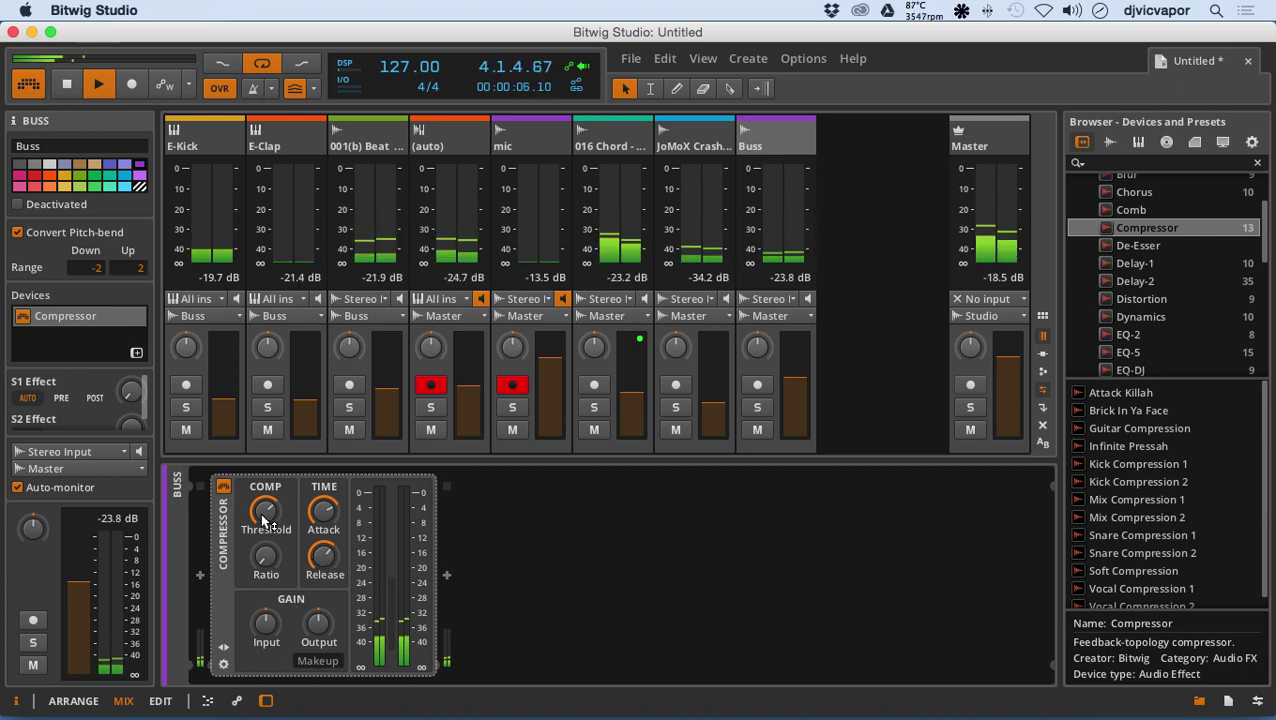
left_click(323, 512)
left_click_drag(323, 512, 270, 538)
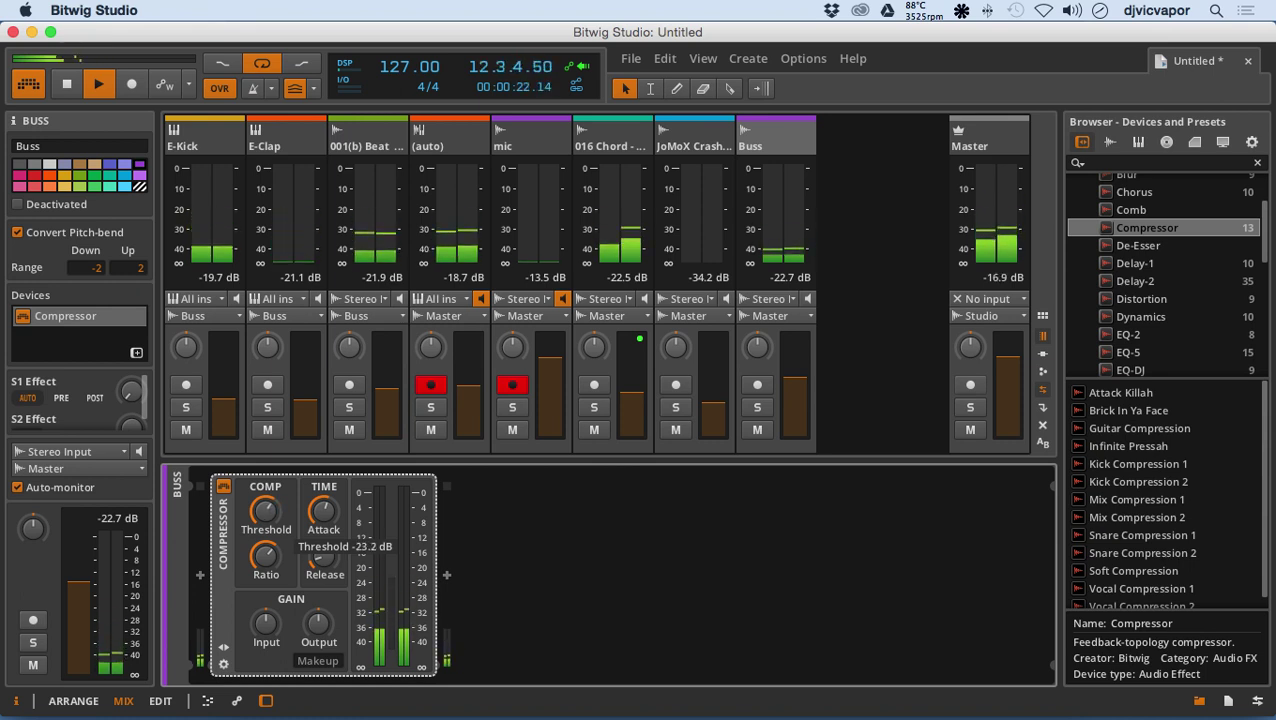
left_click_drag(265, 511, 265, 509)
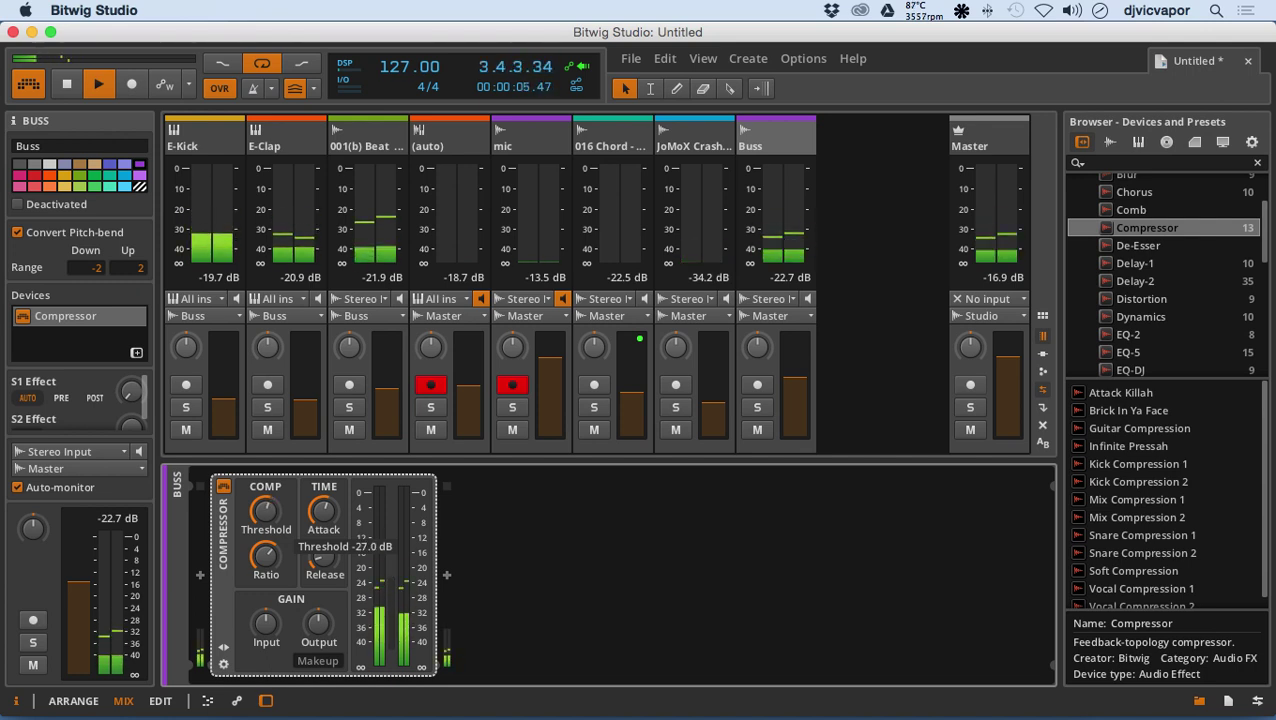
left_click_drag(265, 509, 265, 509)
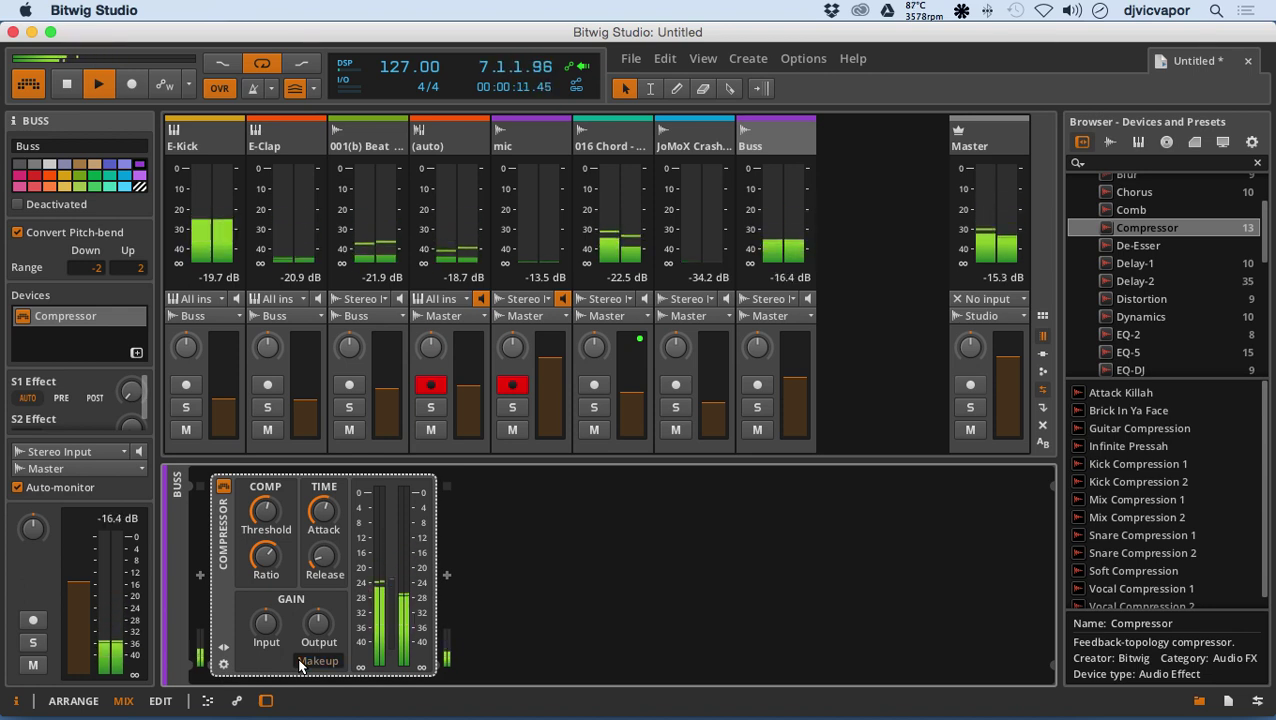
key("space")
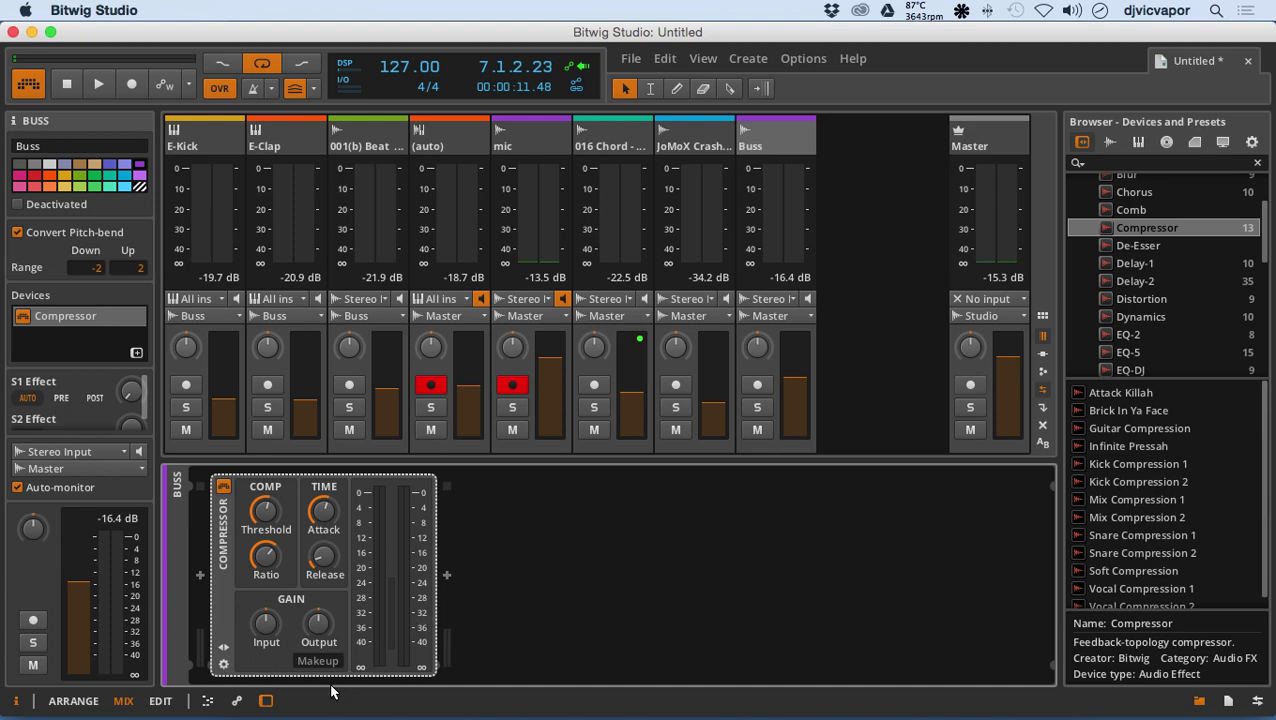
- Hide the device chain and return to the arrangement view with the mixer hidden
left_click(265, 703)
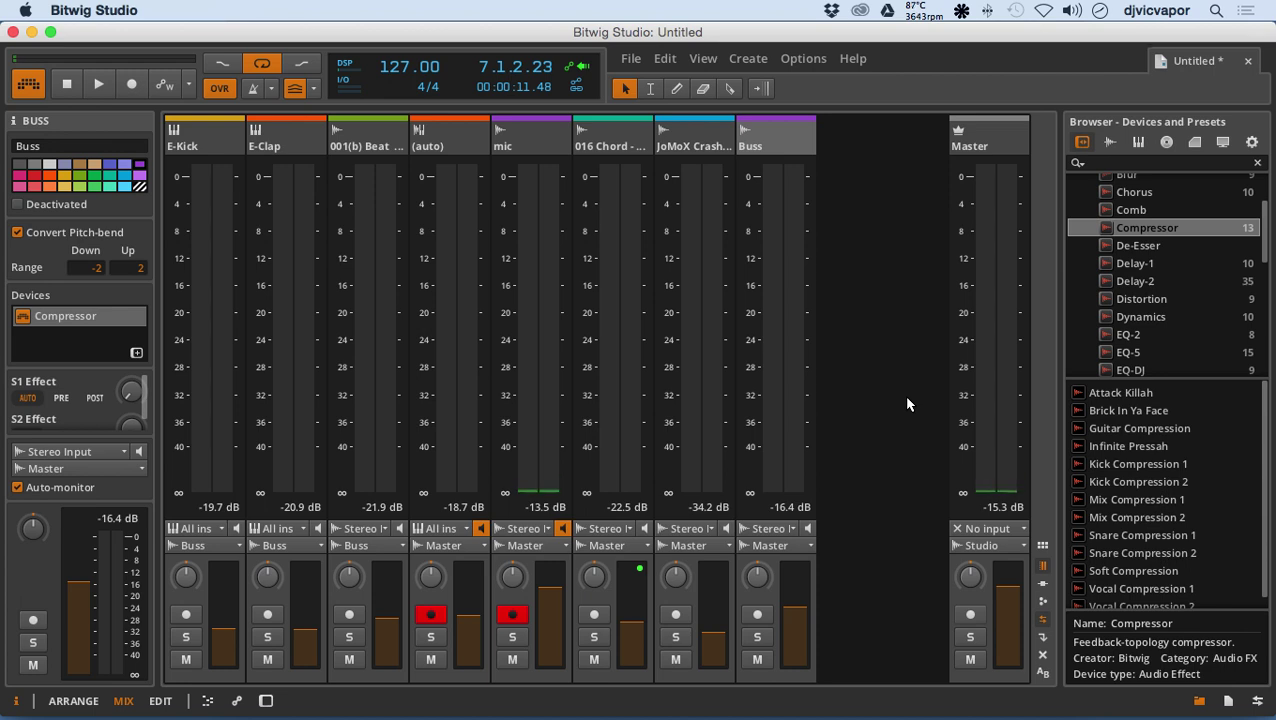
left_click(72, 701)
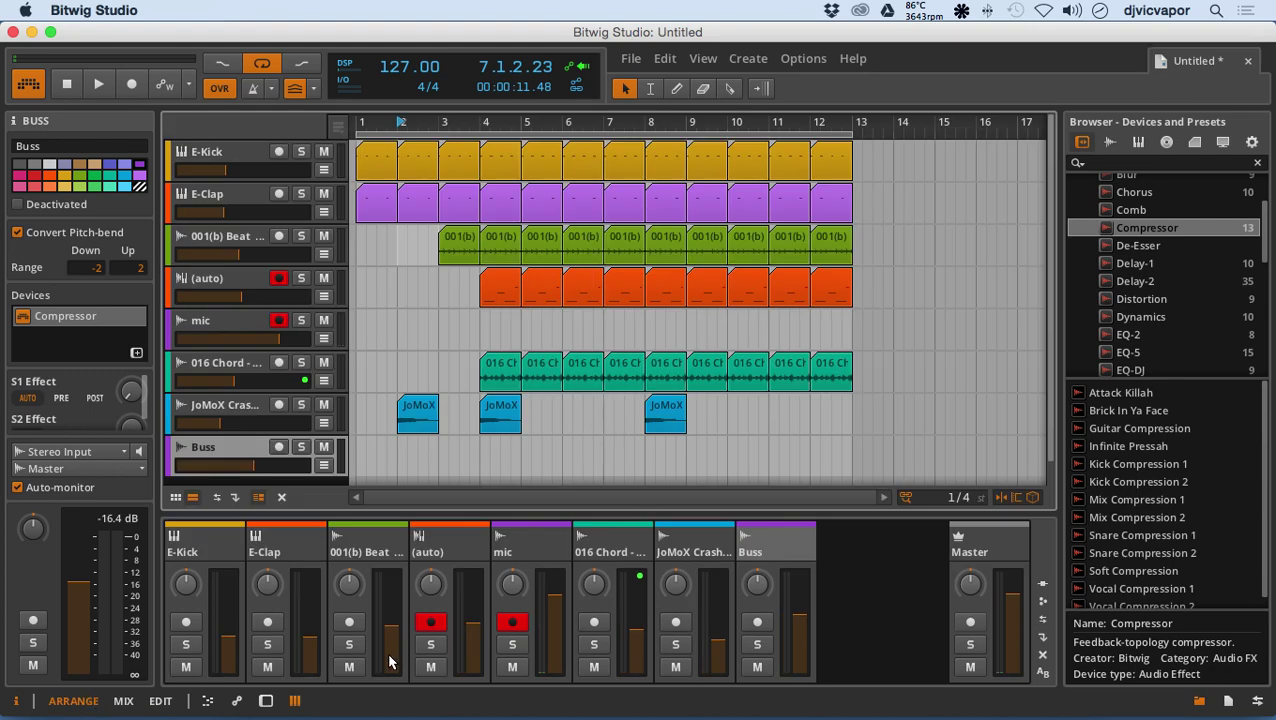
left_click(293, 701)
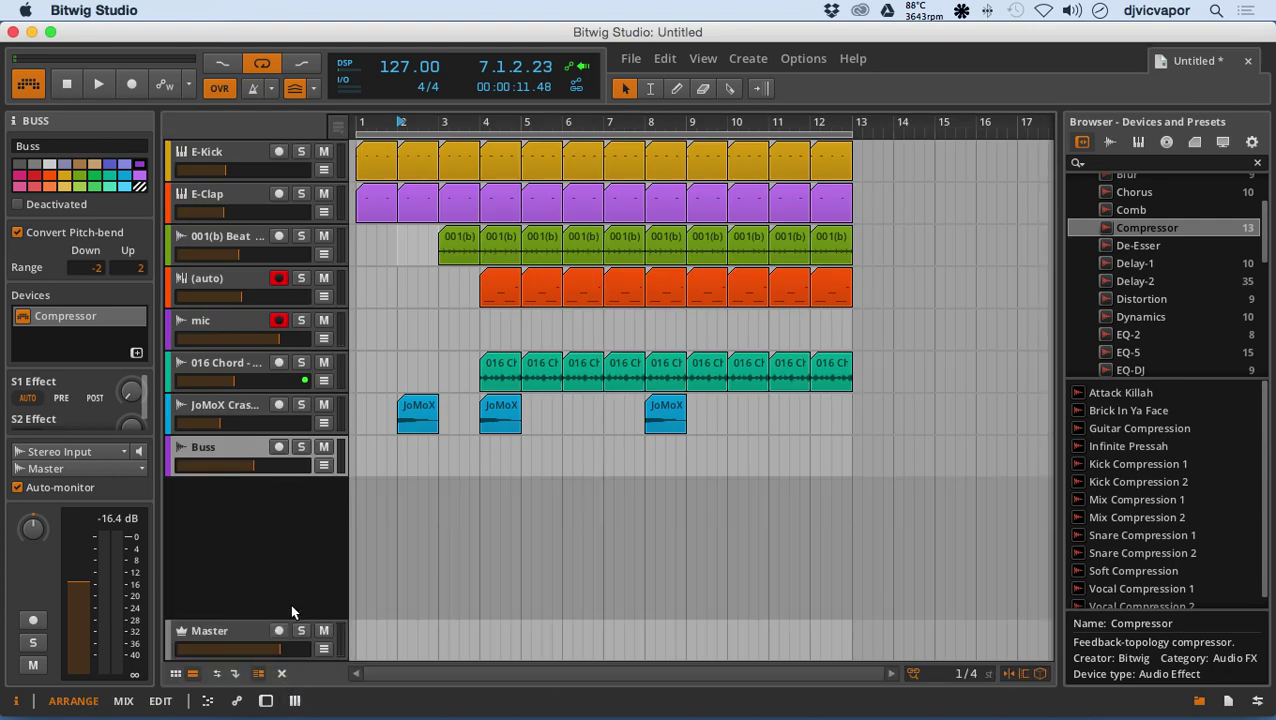